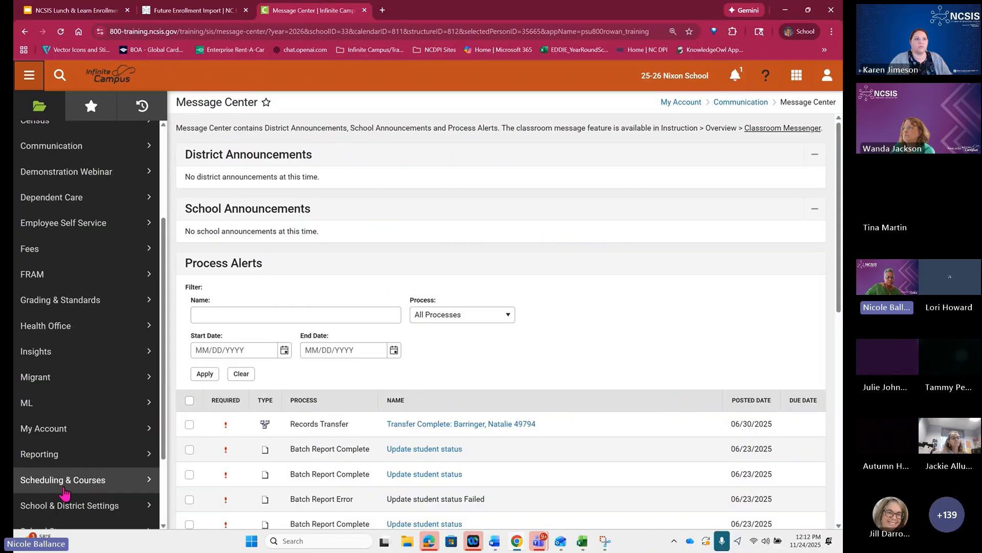
Open the Core Attribute/Dictionary tool from System Settings, collapse the main menu and enlarge the page to 175%.
{"action": "scroll", "coordinate": [57, 499], "scroll_direction": "down", "scroll_amount": 1}
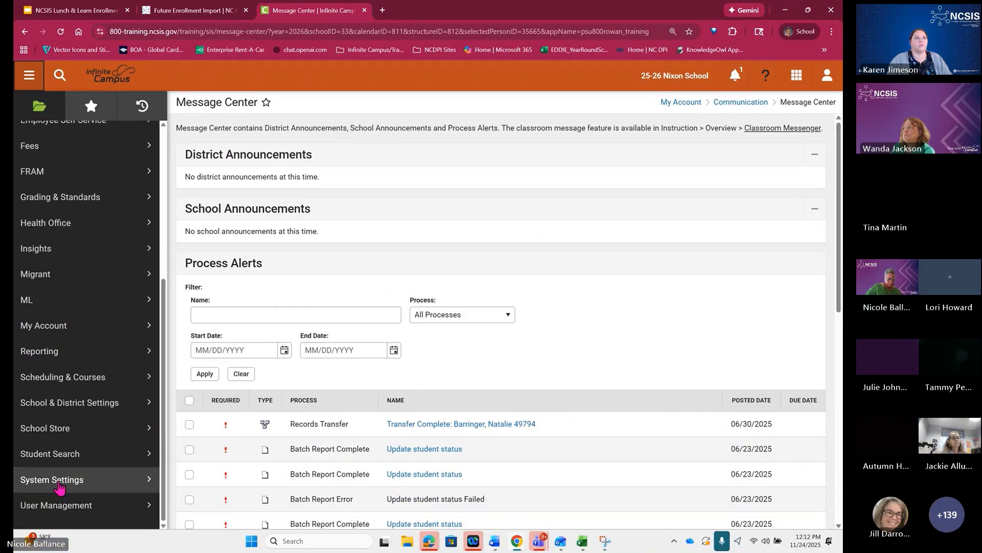
{"action": "left_click", "coordinate": [54, 481]}
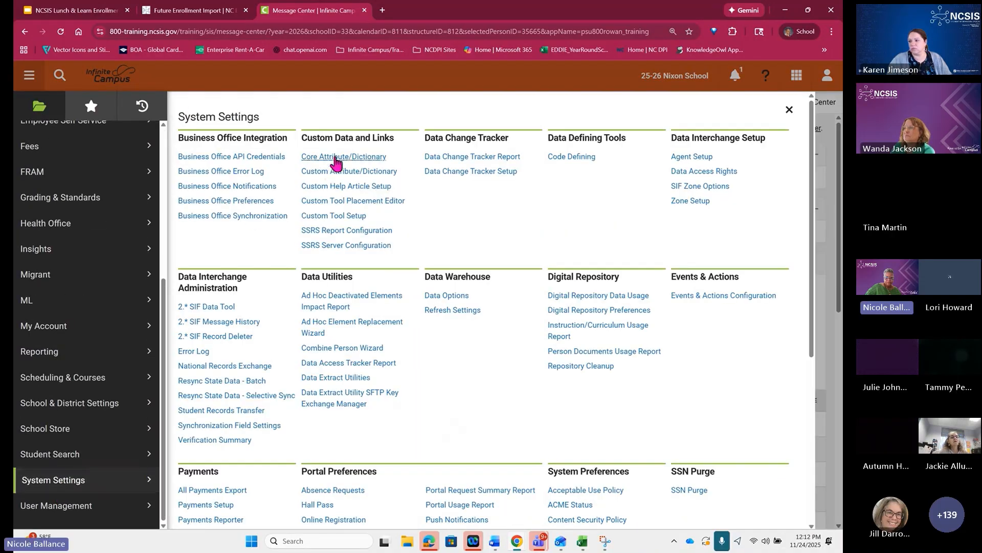
{"action": "left_click", "coordinate": [330, 157]}
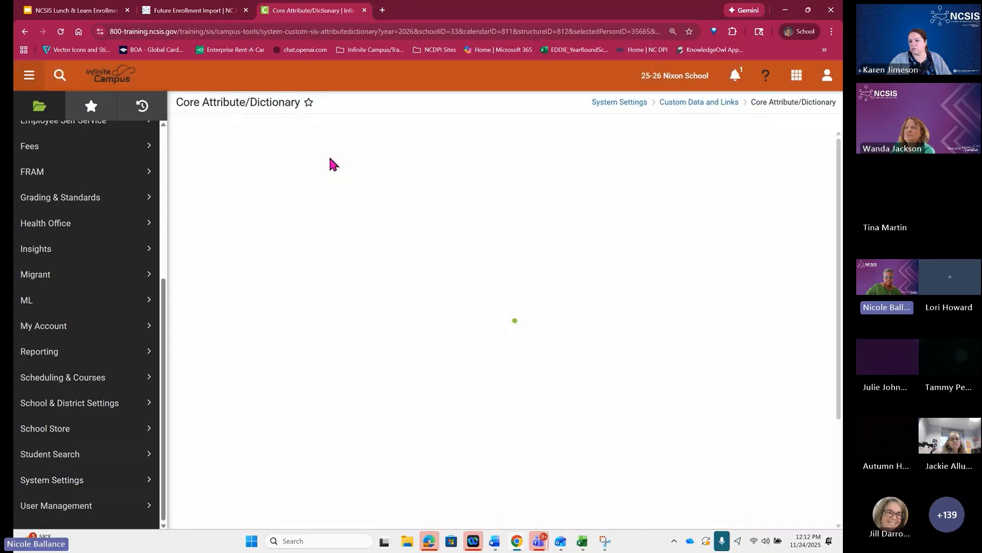
{"action": "left_click", "coordinate": [26, 75]}
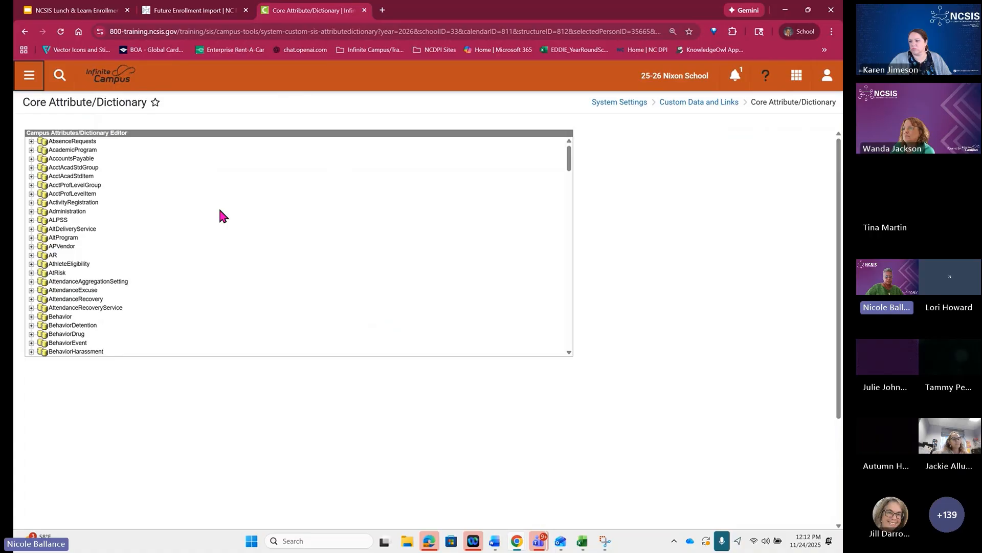
{"action": "key", "text": "ctrl+plus"}
{"action": "key", "text": "ctrl+plus"}
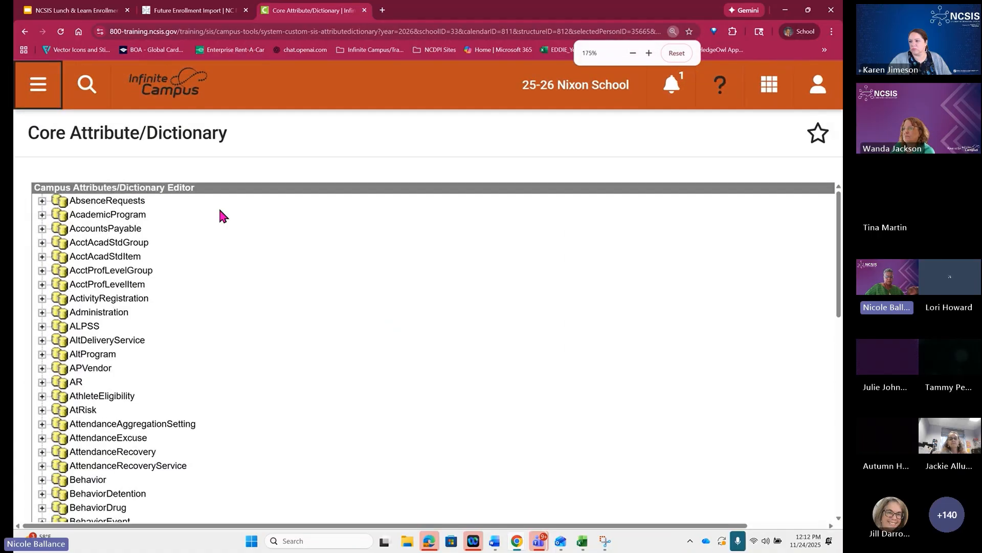
Find the Enrollment category in the Campus Attributes/Dictionary Editor and expand it.
{"action": "scroll", "coordinate": [278, 270], "scroll_direction": "down", "scroll_amount": 1}
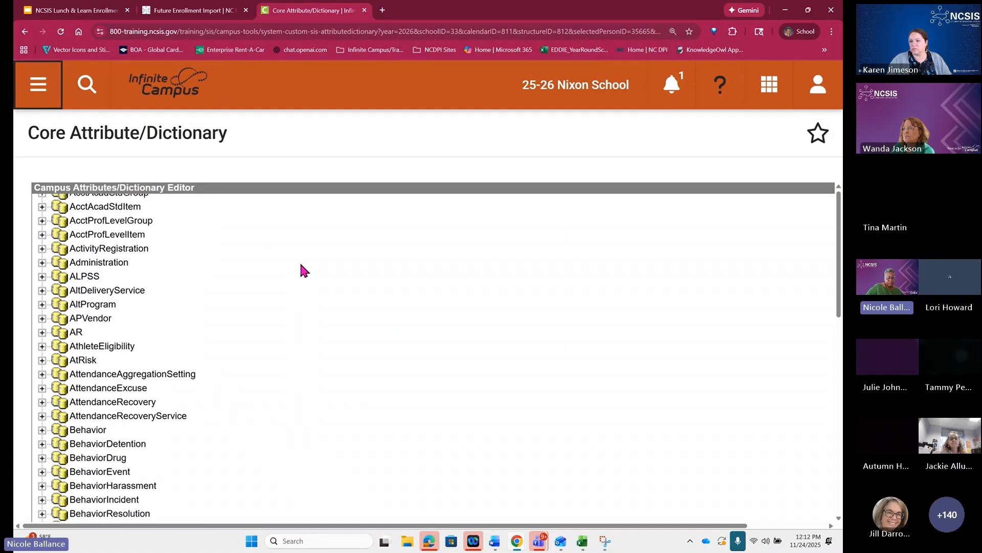
{"action": "scroll", "coordinate": [202, 256], "scroll_direction": "up", "scroll_amount": 1}
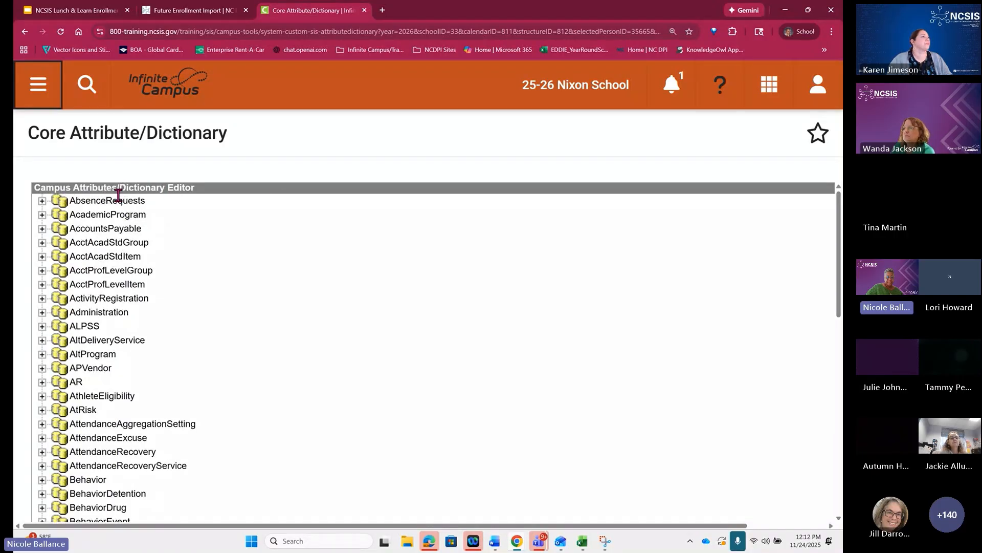
{"action": "scroll", "coordinate": [225, 281], "scroll_direction": "down", "scroll_amount": 2}
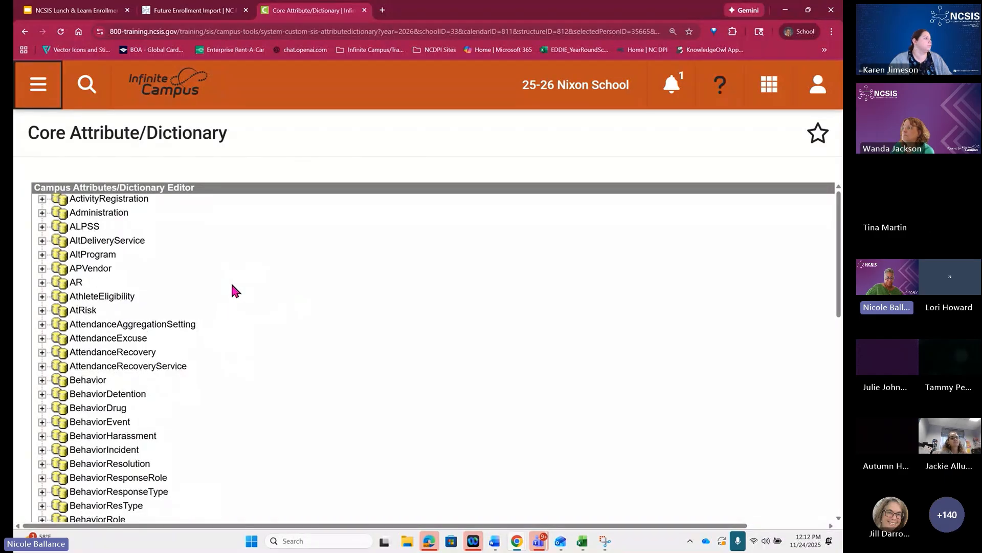
{"action": "scroll", "coordinate": [232, 286], "scroll_direction": "down", "scroll_amount": 5}
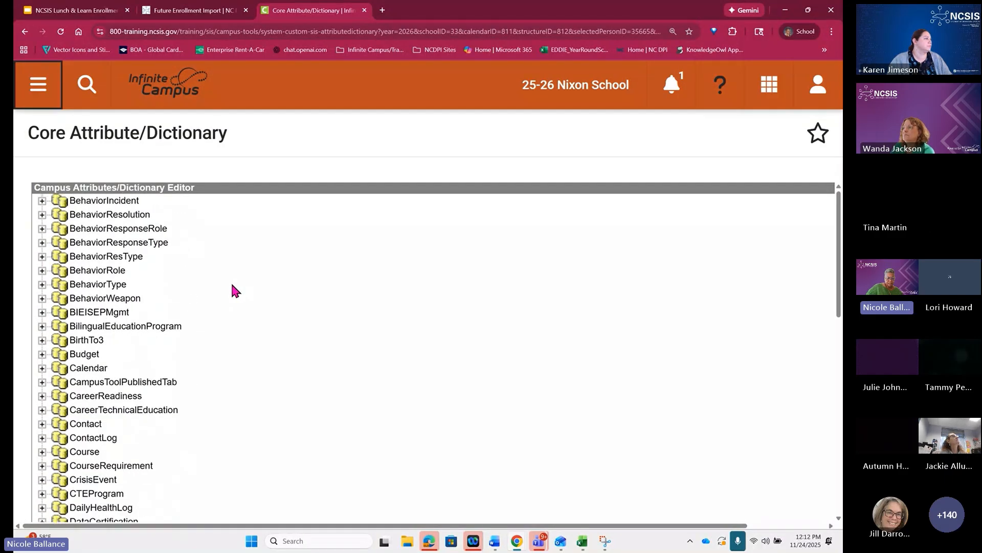
{"action": "scroll", "coordinate": [232, 286], "scroll_direction": "down", "scroll_amount": 8}
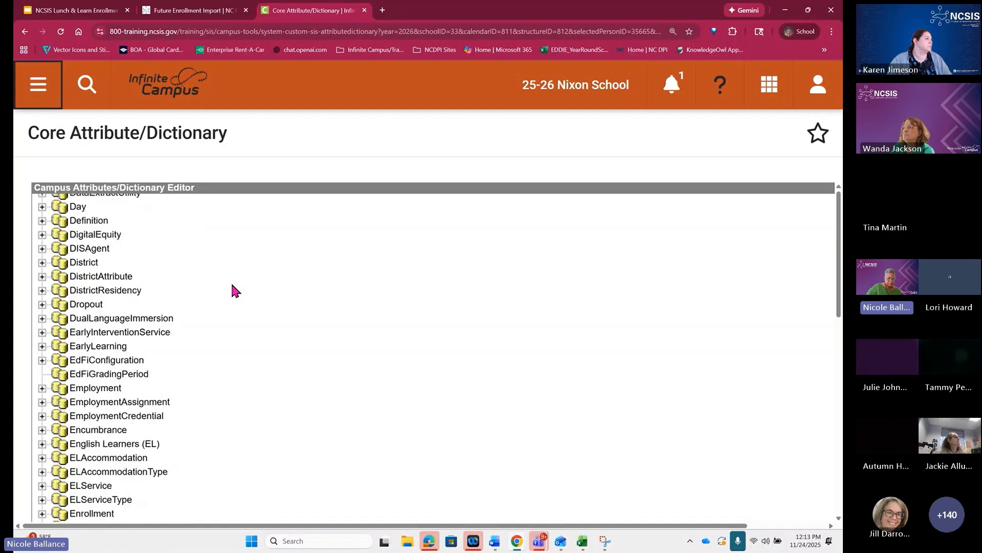
{"action": "scroll", "coordinate": [232, 285], "scroll_direction": "down", "scroll_amount": 3}
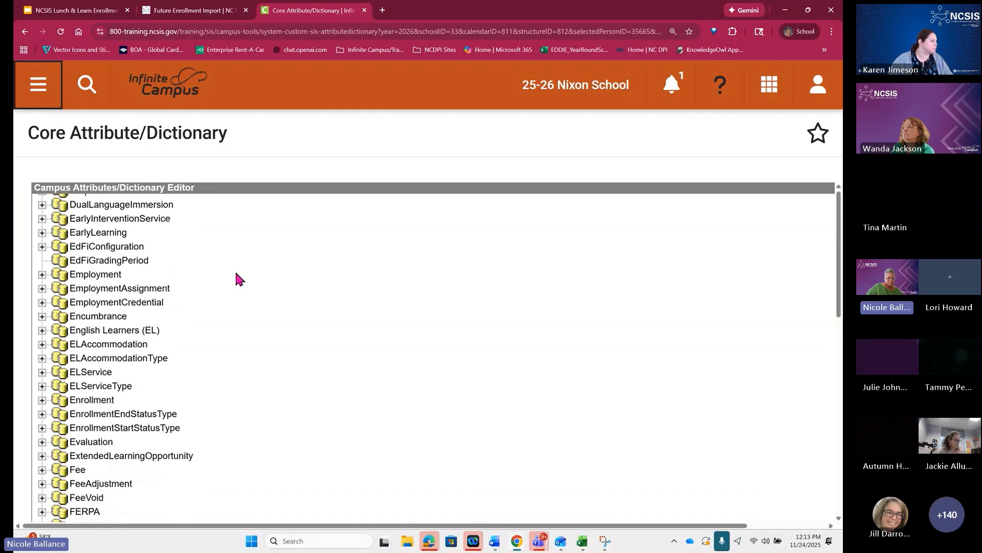
{"action": "scroll", "coordinate": [201, 278], "scroll_direction": "down", "scroll_amount": 4}
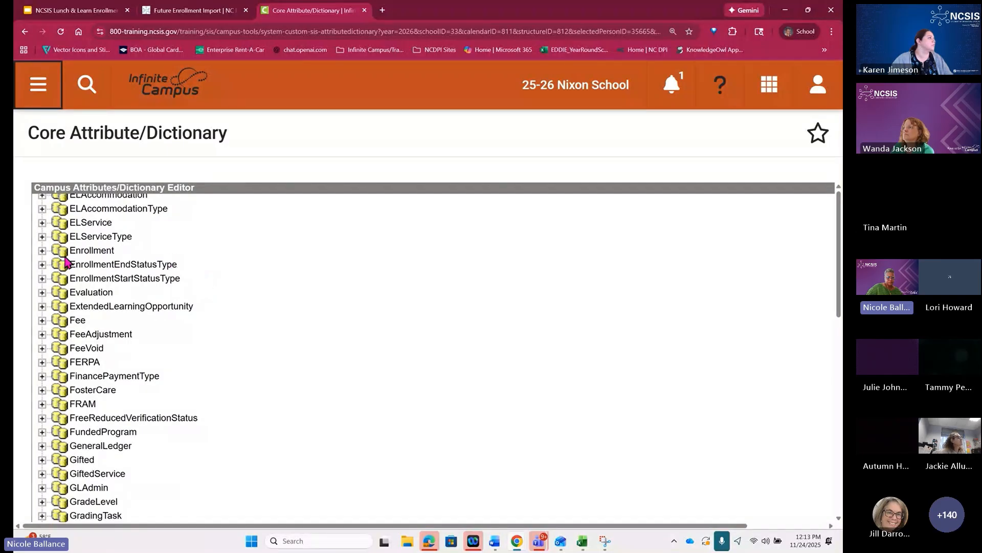
{"action": "left_click", "coordinate": [42, 250]}
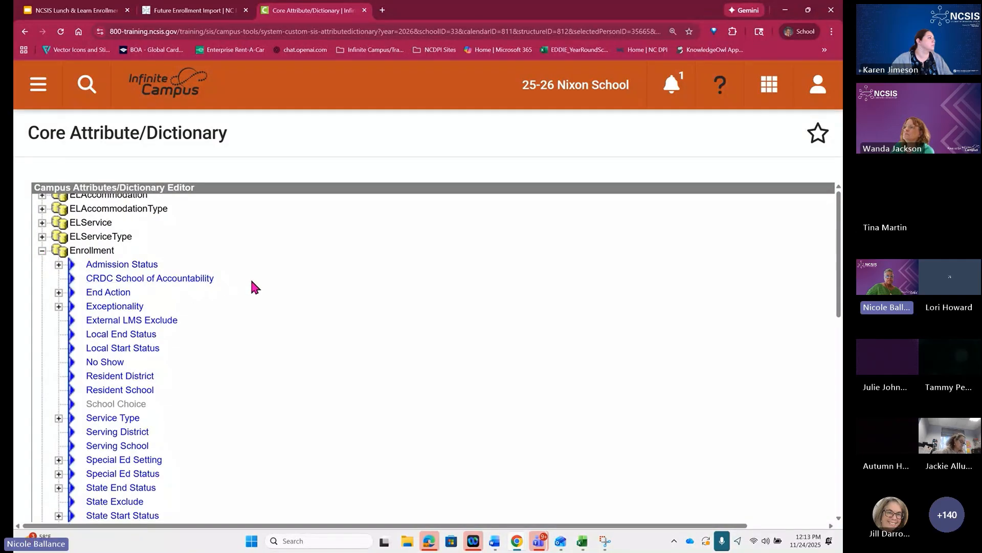
Open the Admission Status attribute under Enrollment and review its Copies Forward setting.
{"action": "scroll", "coordinate": [275, 266], "scroll_direction": "down", "scroll_amount": 1}
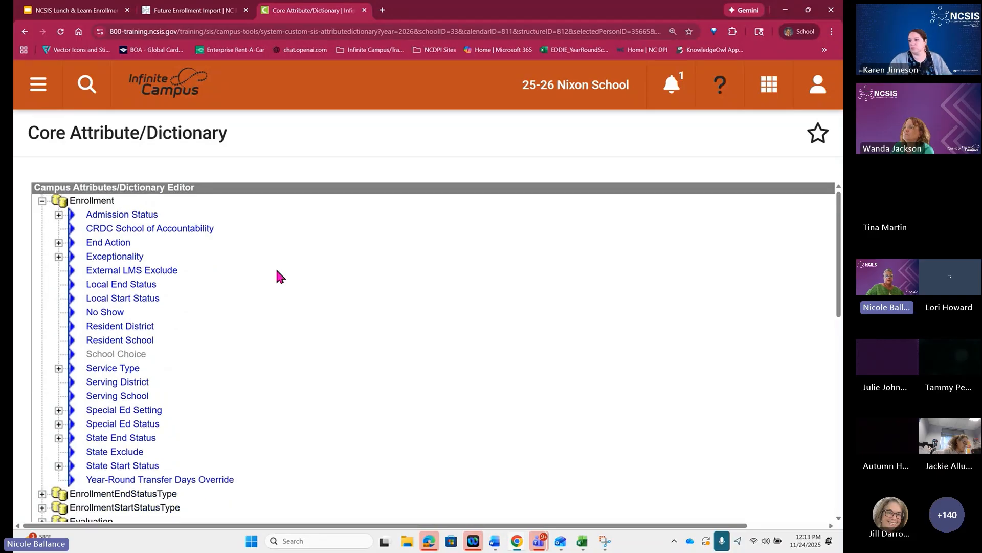
{"action": "left_click", "coordinate": [117, 221]}
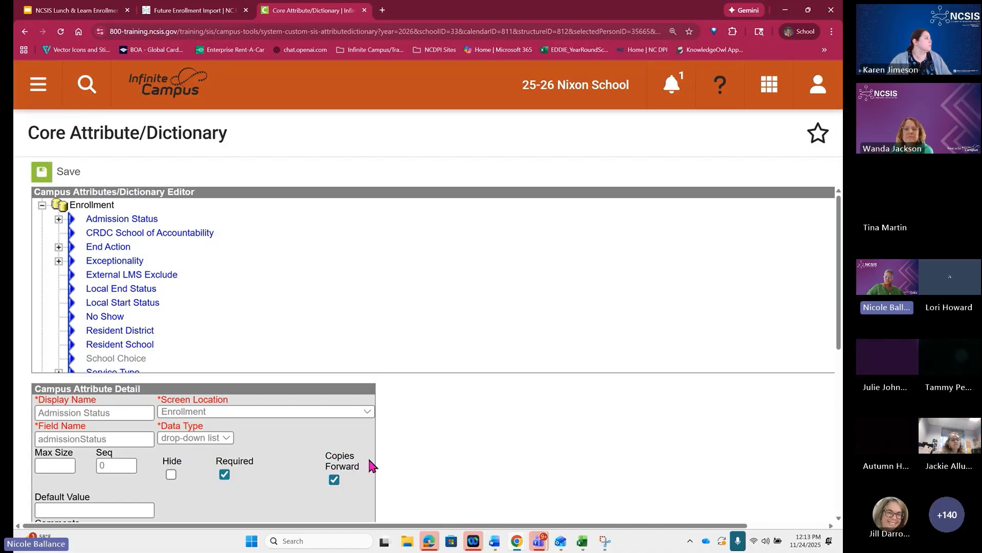
{"action": "left_click", "coordinate": [334, 480]}
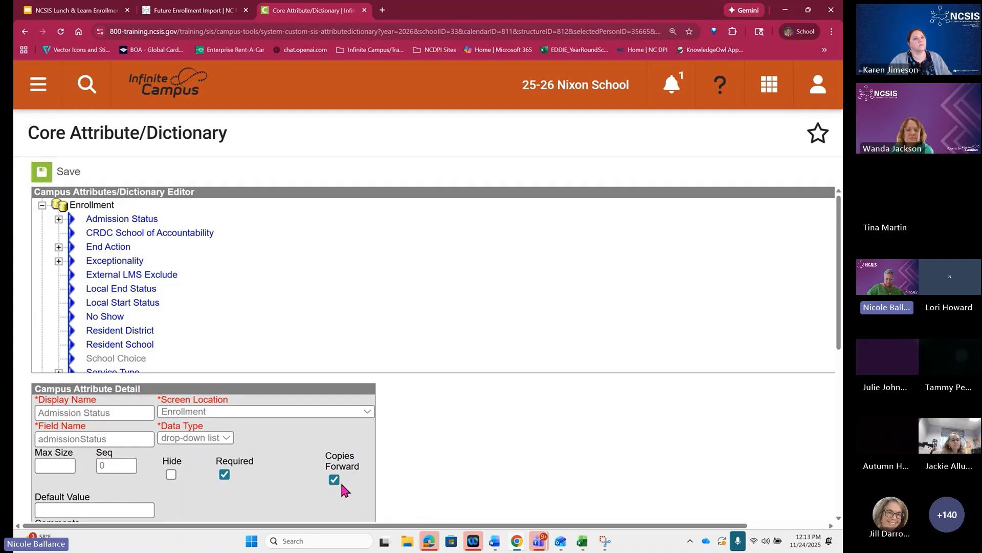
{"action": "scroll", "coordinate": [338, 483], "scroll_direction": "down", "scroll_amount": 2}
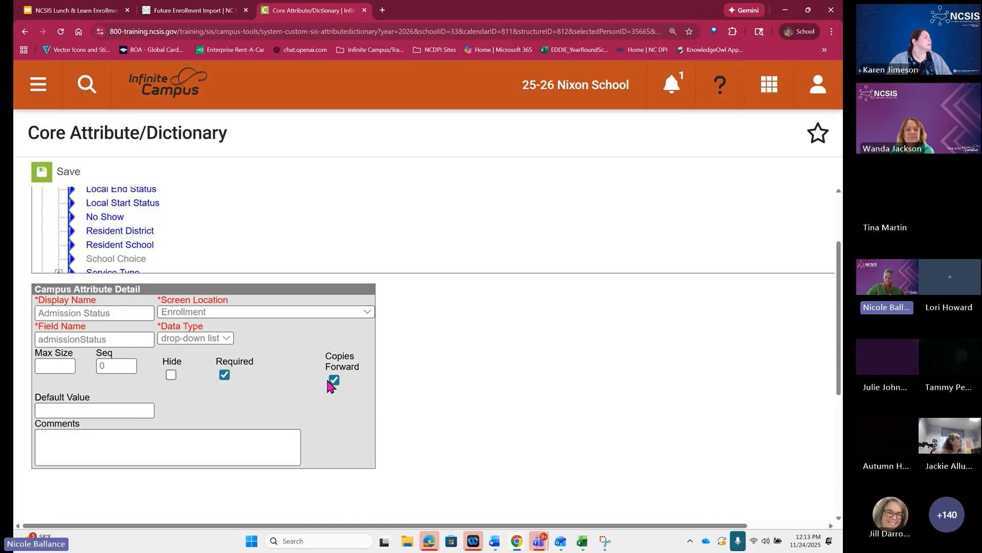
{"action": "scroll", "coordinate": [346, 393], "scroll_direction": "up", "scroll_amount": 2}
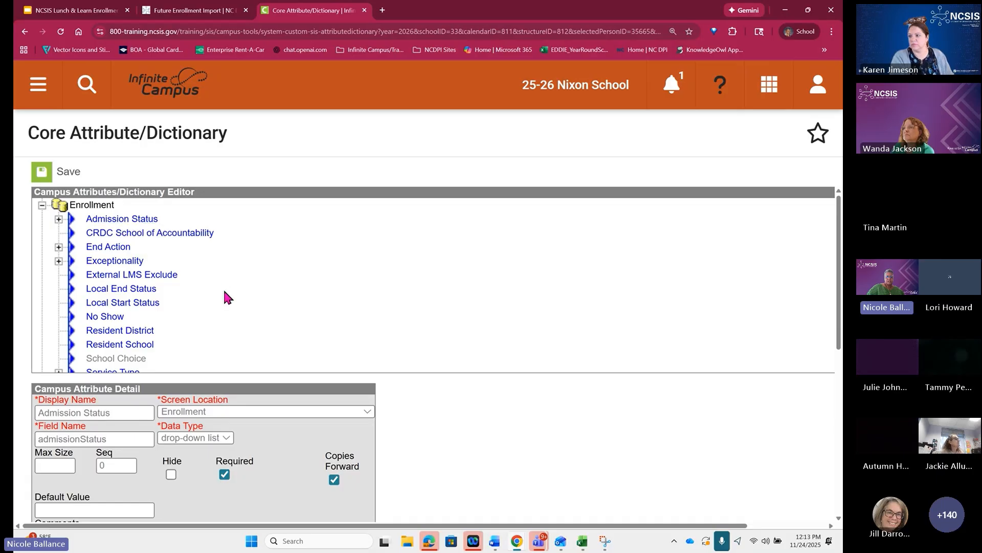
Review the Copies Forward setting of the Resident District, Resident School, Serving District and Serving School attributes.
{"action": "scroll", "coordinate": [224, 287], "scroll_direction": "down", "scroll_amount": 1}
{"action": "left_click", "coordinate": [121, 283]}
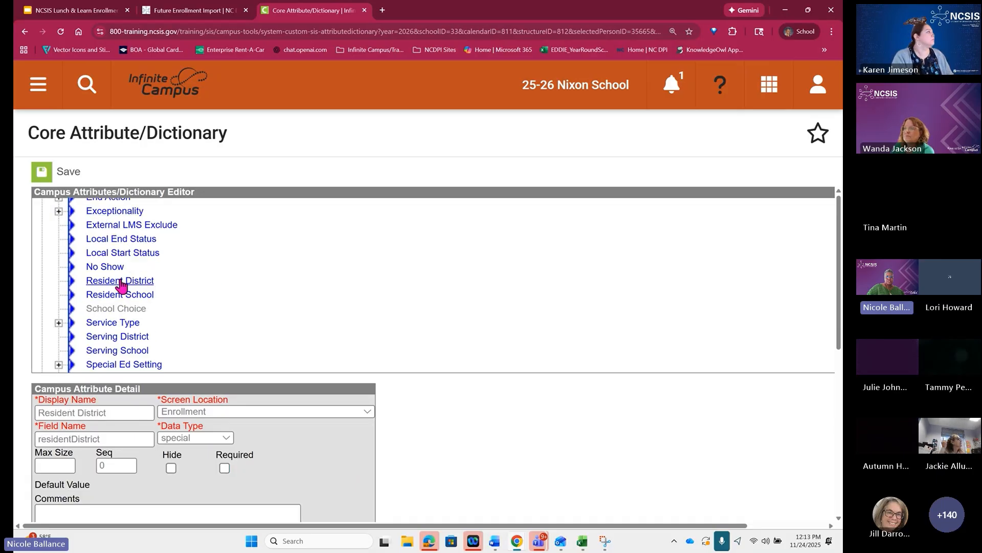
{"action": "scroll", "coordinate": [234, 287], "scroll_direction": "down", "scroll_amount": 1}
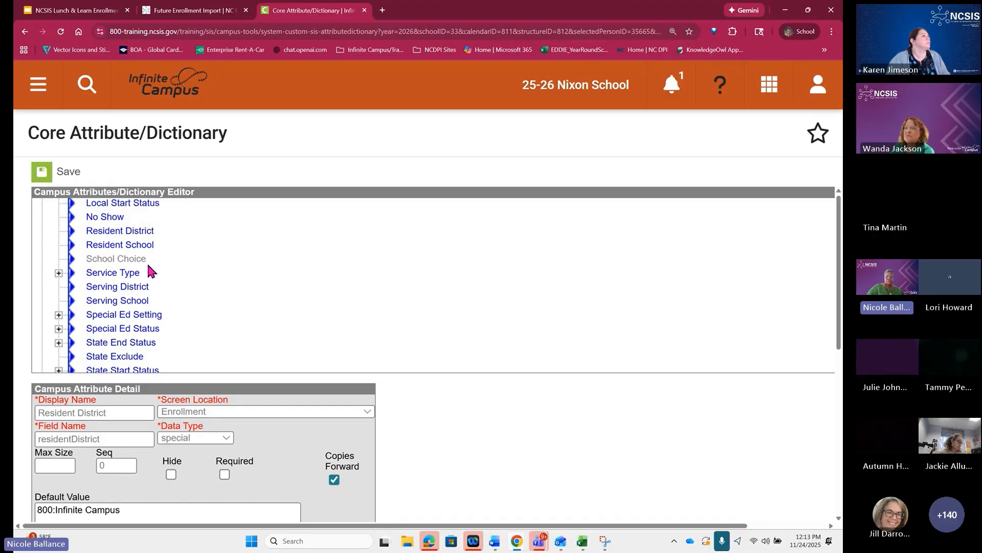
{"action": "left_click", "coordinate": [138, 247]}
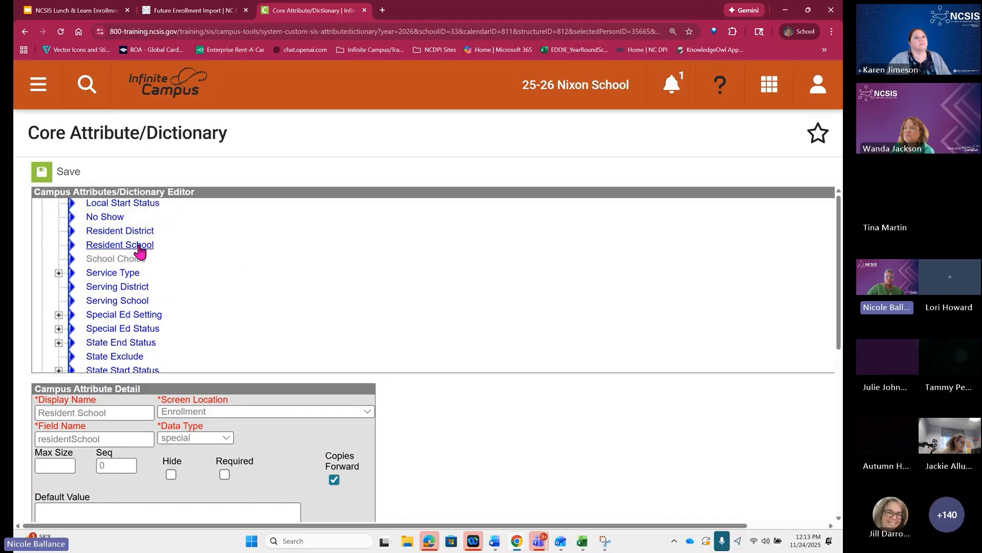
{"action": "left_click", "coordinate": [125, 288]}
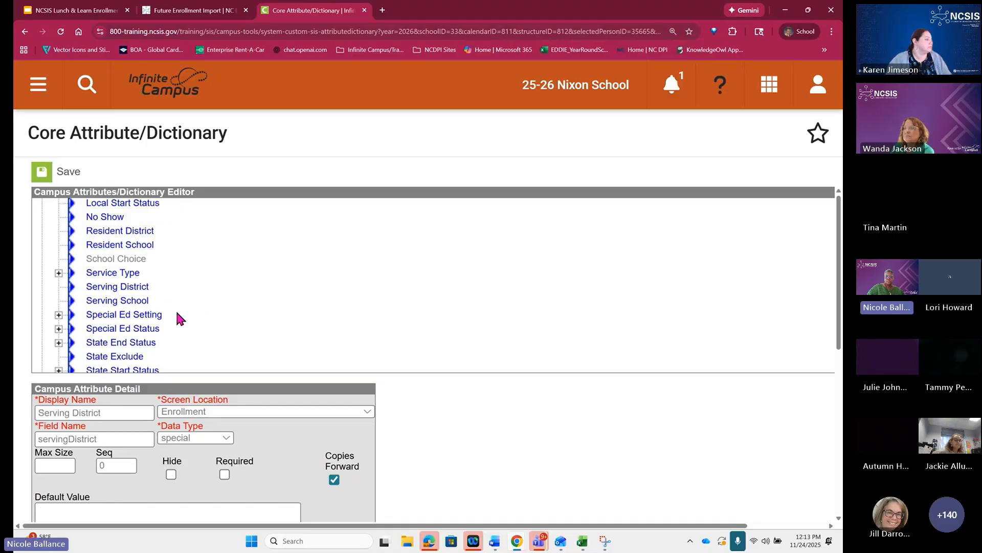
{"action": "left_click", "coordinate": [131, 300]}
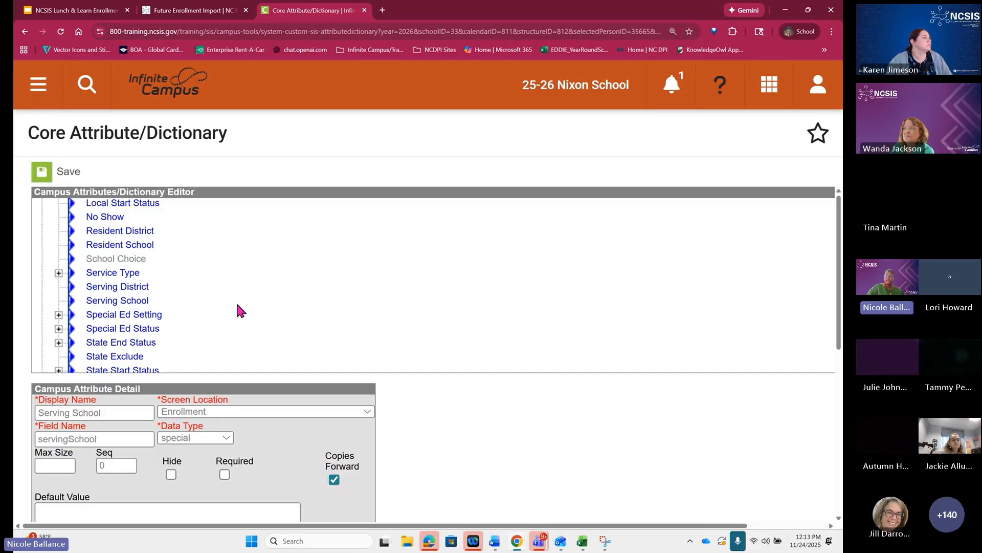
Open the CRDC School of Accountability attribute and try to save it, dismissing the resulting dialog.
{"action": "scroll", "coordinate": [245, 286], "scroll_direction": "up", "scroll_amount": 2}
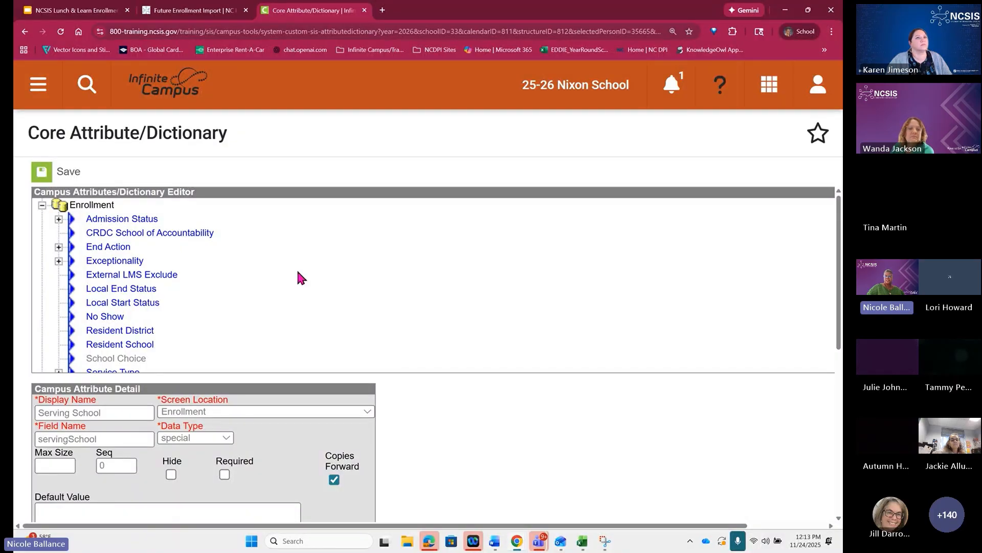
{"action": "left_click", "coordinate": [175, 237]}
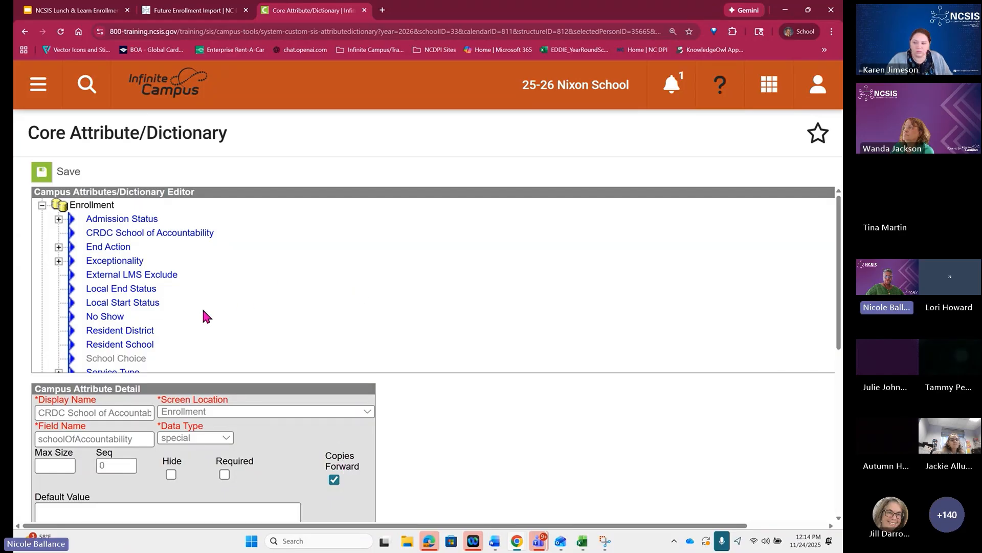
{"action": "scroll", "coordinate": [395, 314], "scroll_direction": "down", "scroll_amount": 1}
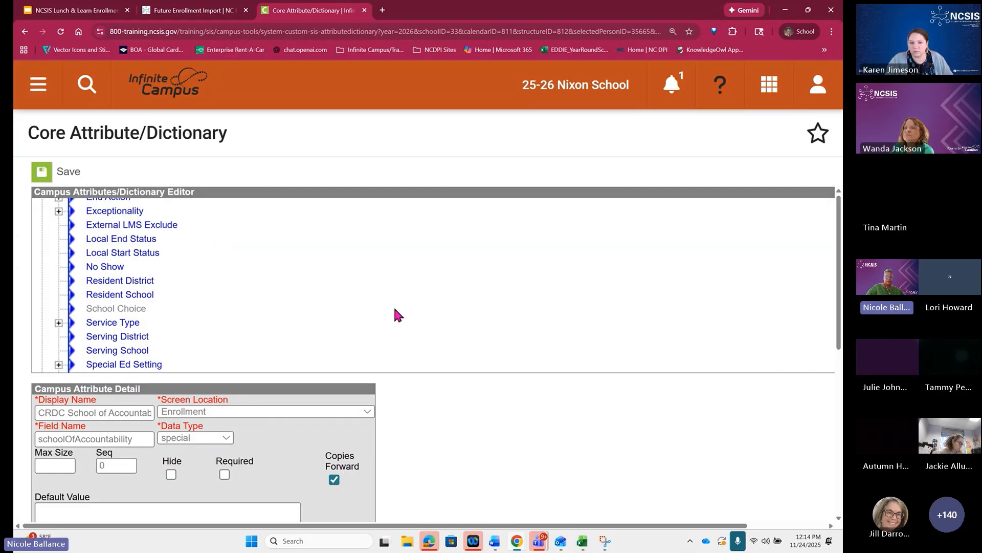
{"action": "left_click", "coordinate": [73, 177]}
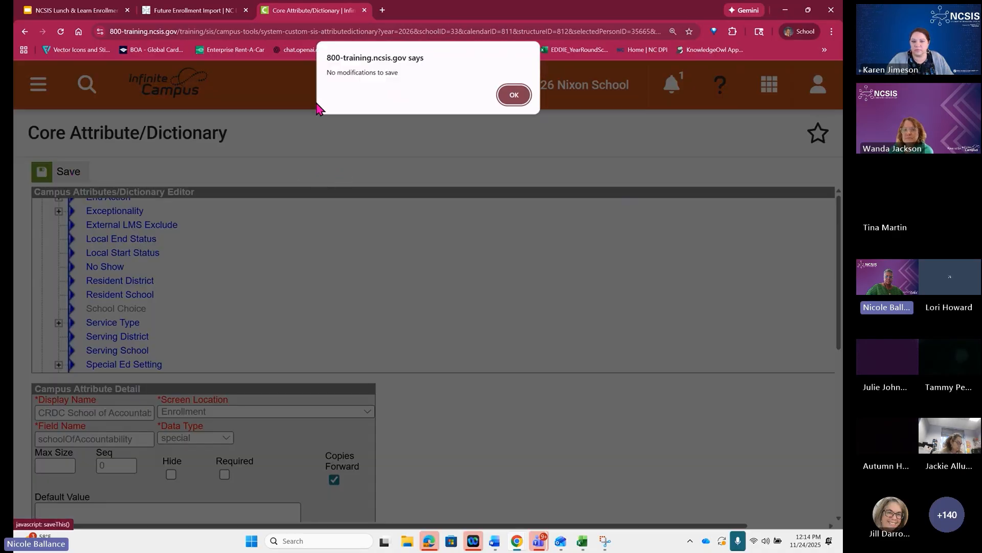
{"action": "left_click", "coordinate": [514, 96]}
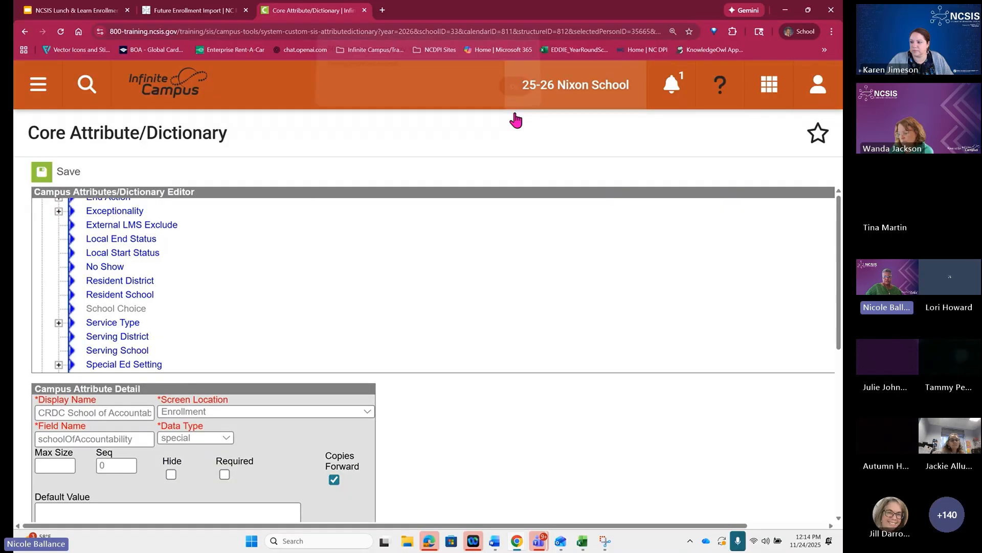
Show the main menu and reset the page zoom to 100%.
{"action": "left_click", "coordinate": [38, 87]}
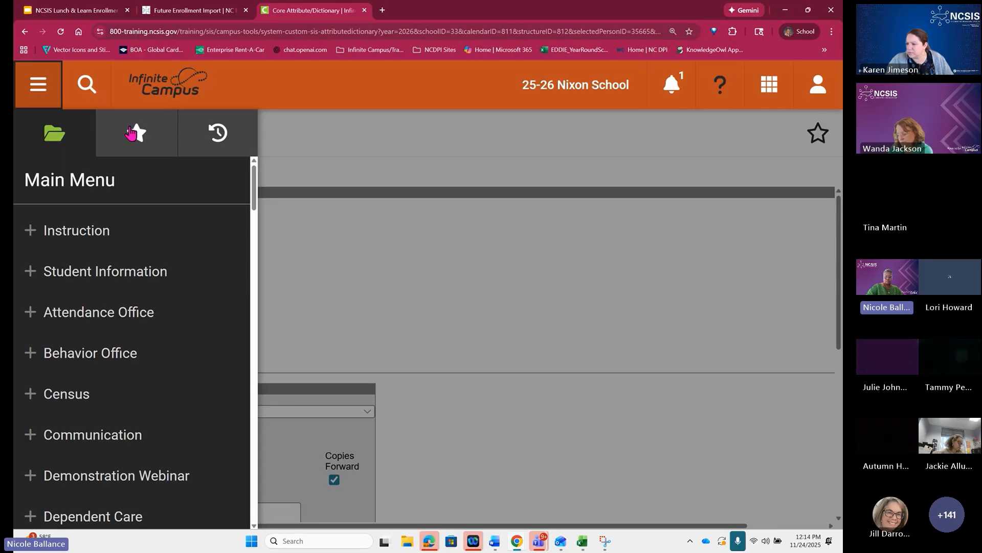
{"action": "key", "text": "ctrl+plus"}
{"action": "key", "text": "ctrl+0"}
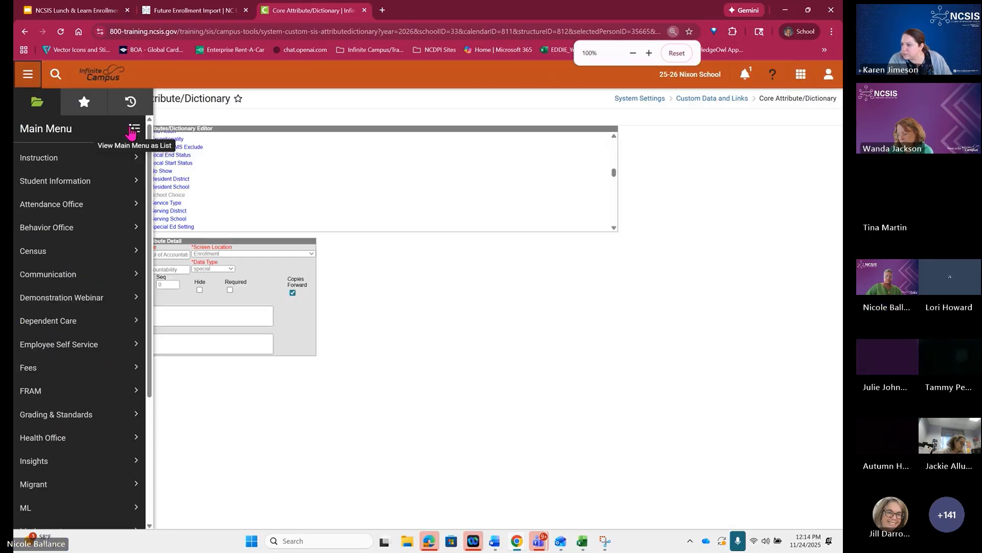
Switch to the Google Slides presentation, present it full screen and advance to the Enrollment Roll Forward Wizard slide.
{"action": "left_click", "coordinate": [79, 11]}
{"action": "left_click", "coordinate": [715, 76]}
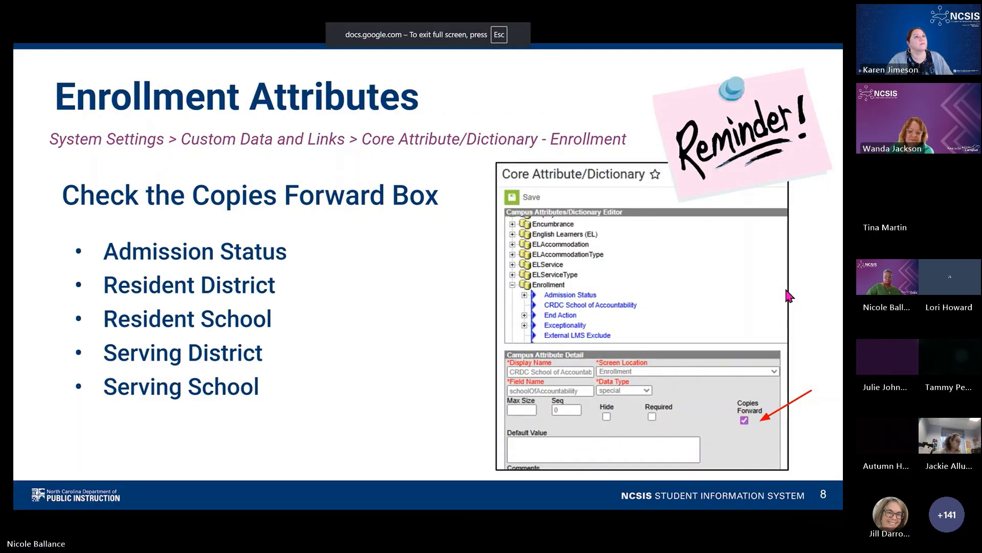
{"action": "key", "text": "Right"}
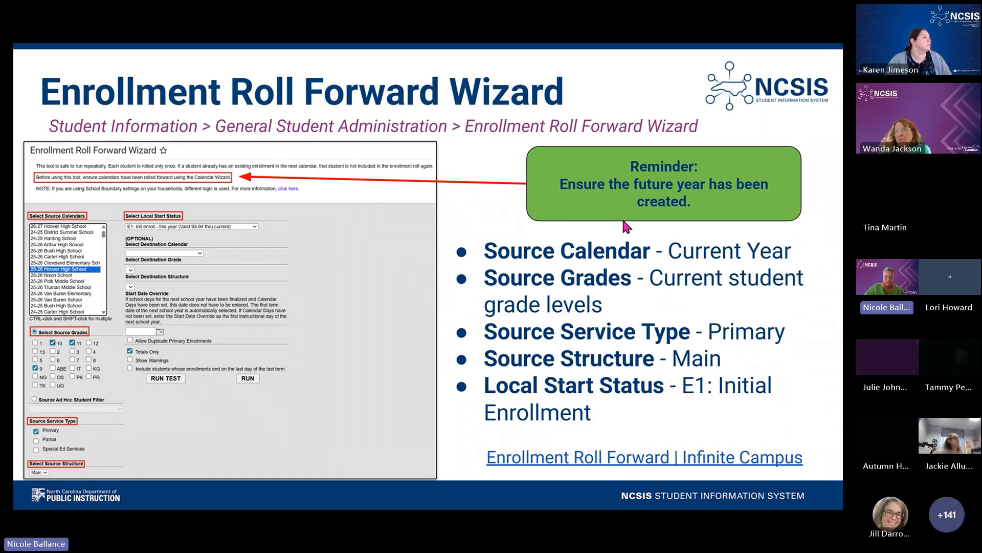
Exit the slideshow, switch back to Infinite Campus and return to its Message Center home page.
{"action": "key", "text": "Escape"}
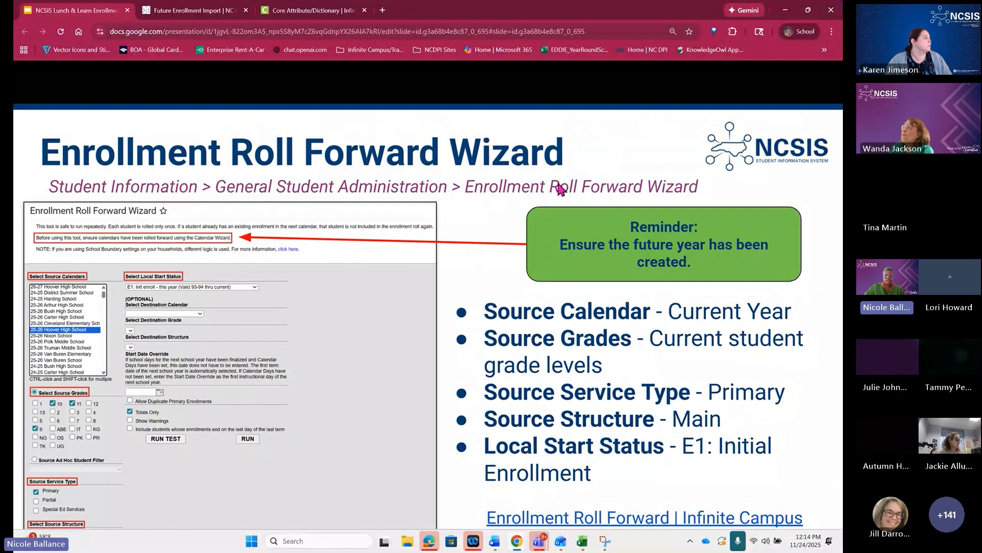
{"action": "left_click", "coordinate": [302, 12]}
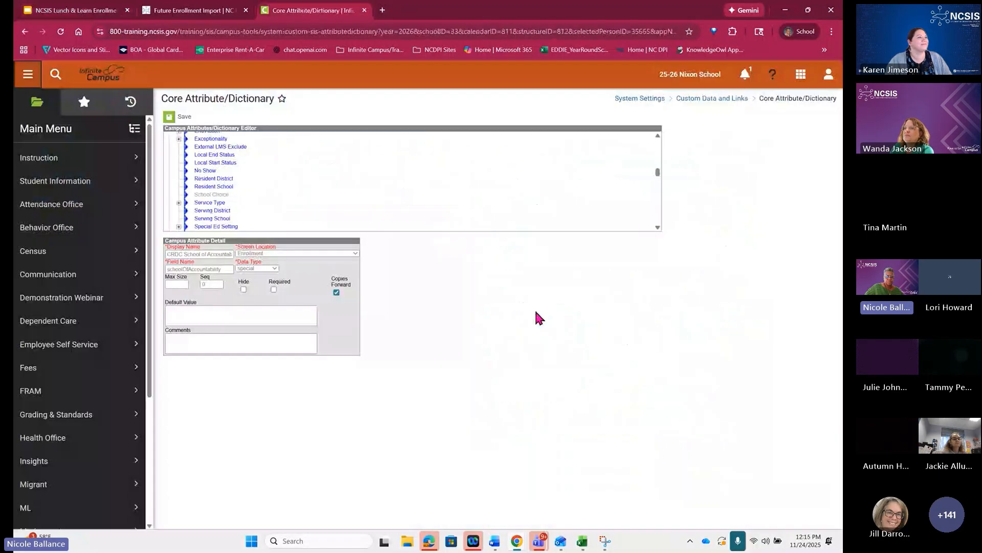
{"action": "left_click", "coordinate": [101, 74]}
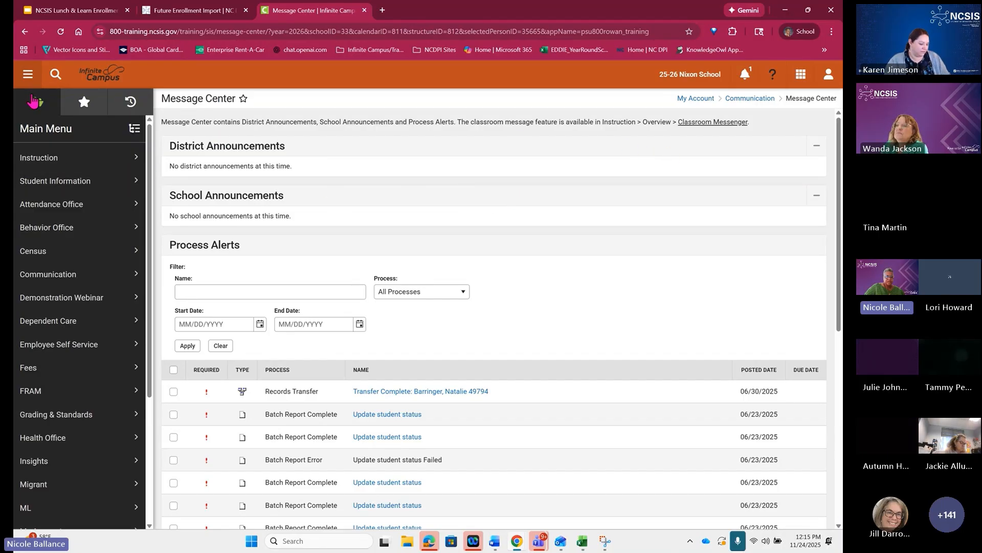
Open the Enrollment Roll Forward Wizard from the general student administration tools, hide the main menu and enlarge the page to 150%.
{"action": "left_click", "coordinate": [51, 189]}
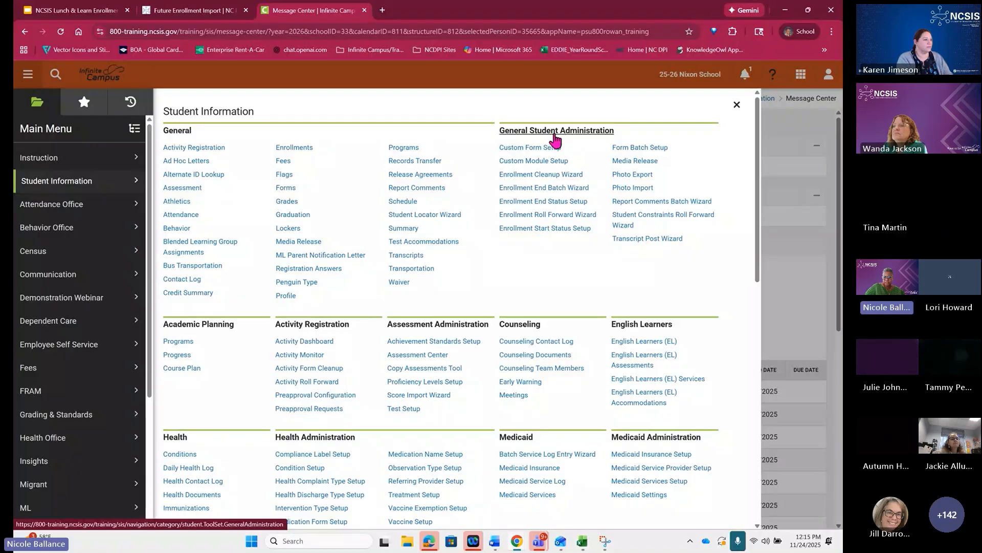
{"action": "left_click", "coordinate": [532, 217]}
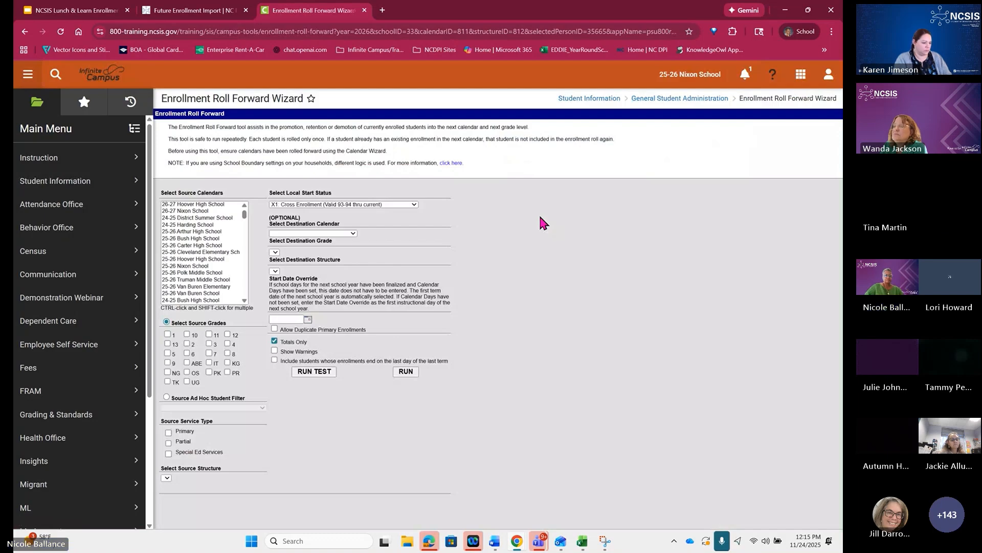
{"action": "left_click", "coordinate": [28, 74]}
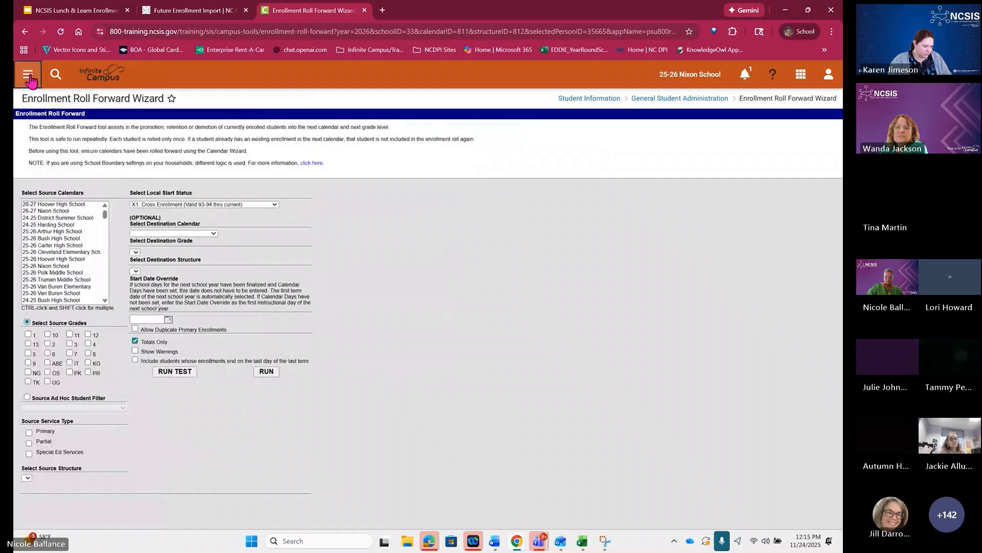
{"action": "key", "text": "ctrl+plus"}
{"action": "key", "text": "ctrl+plus"}
{"action": "key", "text": "ctrl+plus"}
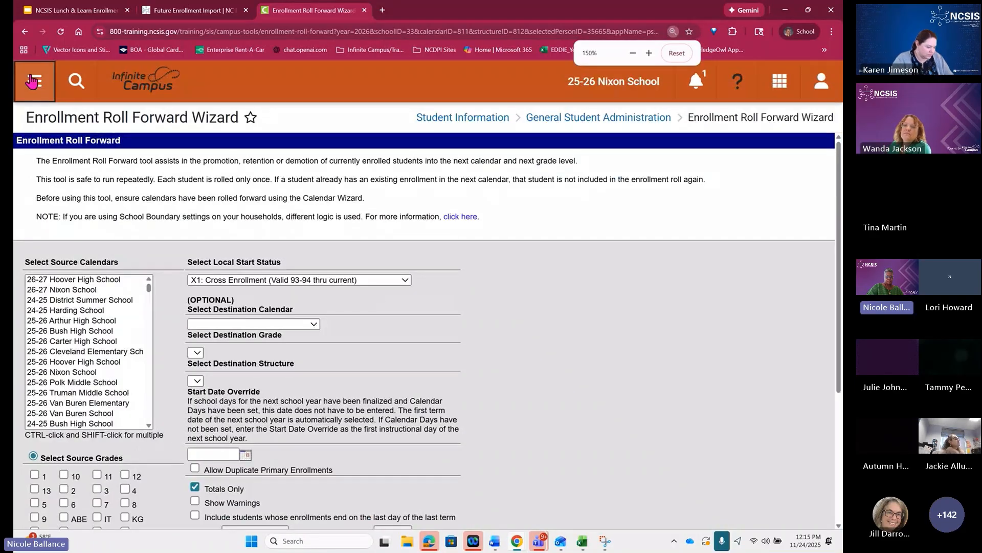
{"action": "key", "text": "ctrl+plus"}
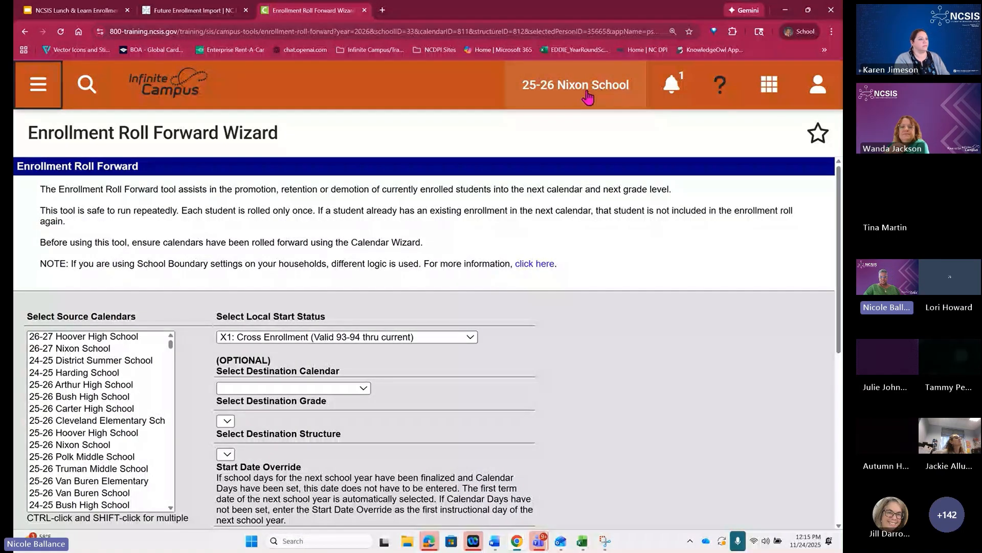
{"action": "scroll", "coordinate": [615, 189], "scroll_direction": "down", "scroll_amount": 1}
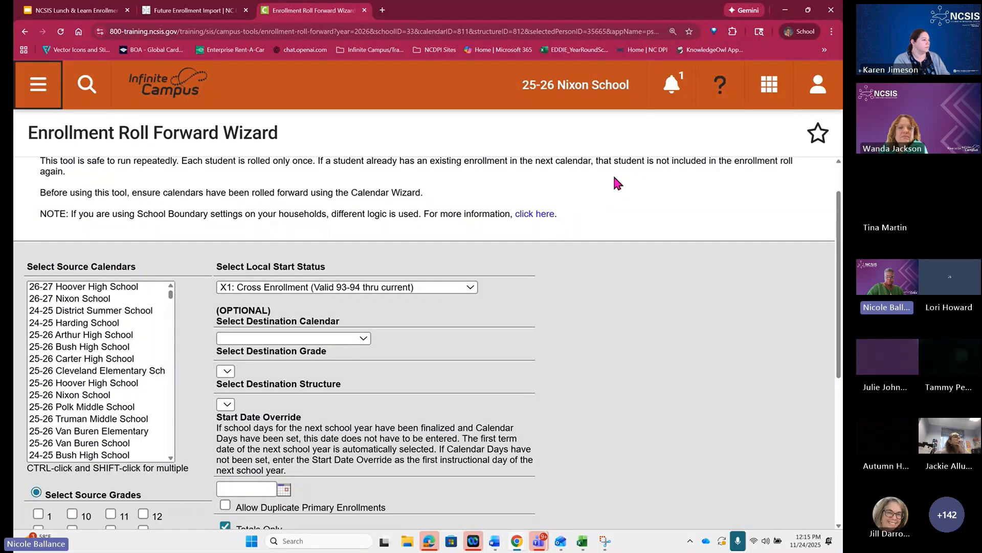
{"action": "key", "text": "ctrl+minus"}
{"action": "scroll", "coordinate": [641, 269], "scroll_direction": "up", "scroll_amount": 1}
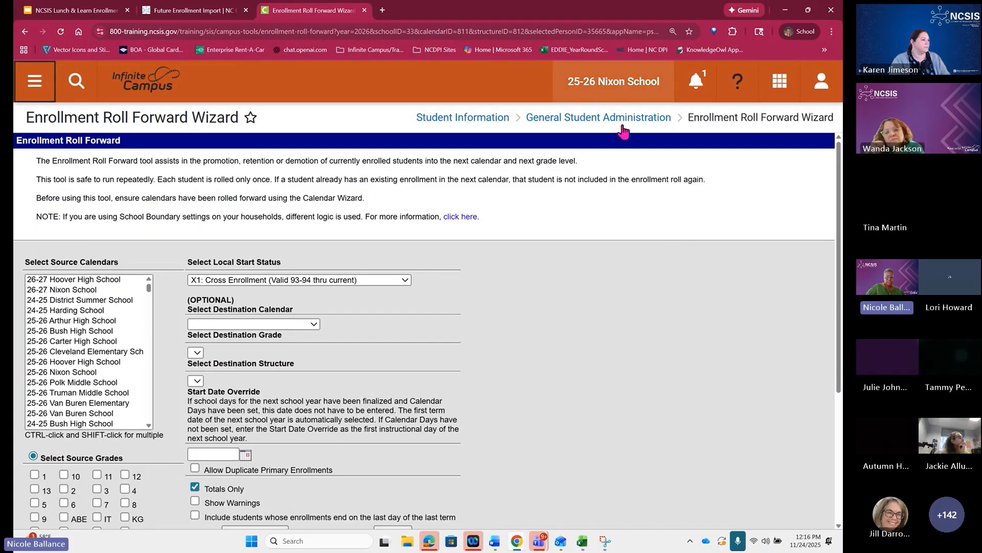
Choose 25-26 Nixon School as the source calendar and select source grades 9, 10 and 11.
{"action": "scroll", "coordinate": [632, 235], "scroll_direction": "down", "scroll_amount": 1}
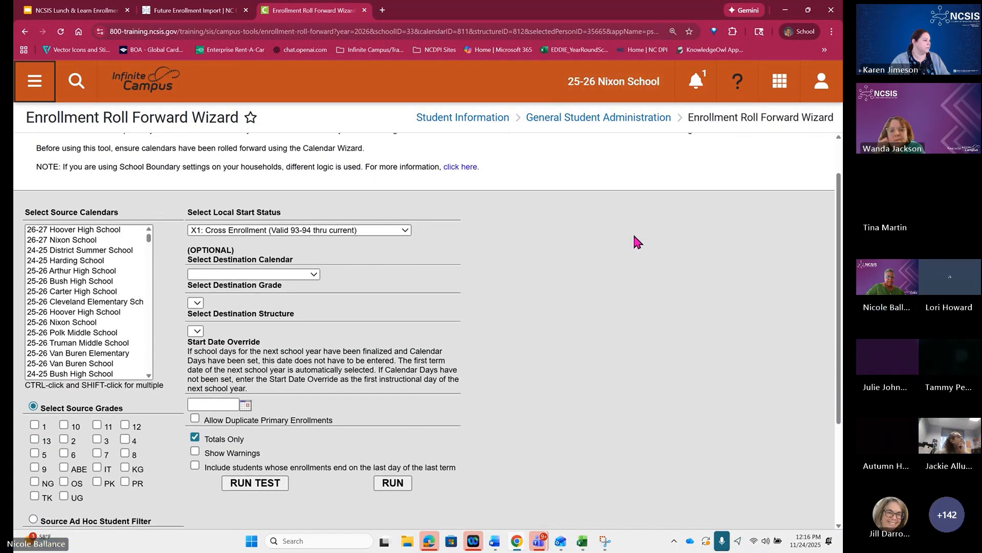
{"action": "scroll", "coordinate": [635, 237], "scroll_direction": "up", "scroll_amount": 1}
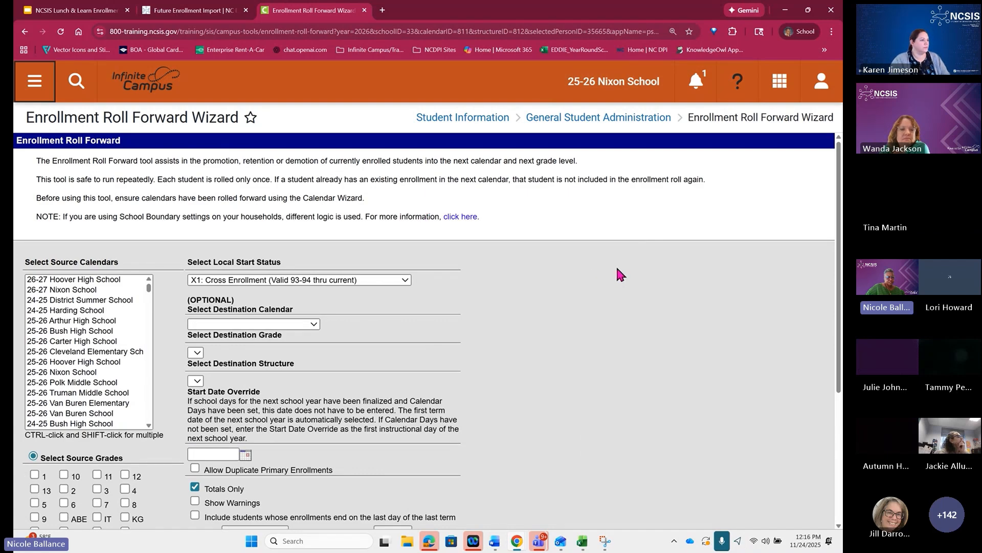
{"action": "scroll", "coordinate": [618, 268], "scroll_direction": "down", "scroll_amount": 1}
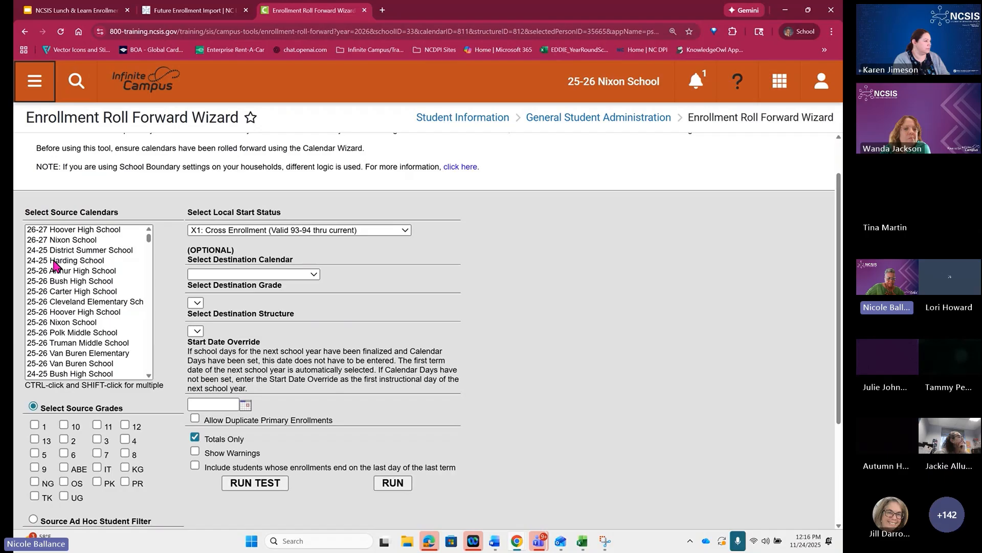
{"action": "left_click", "coordinate": [53, 327]}
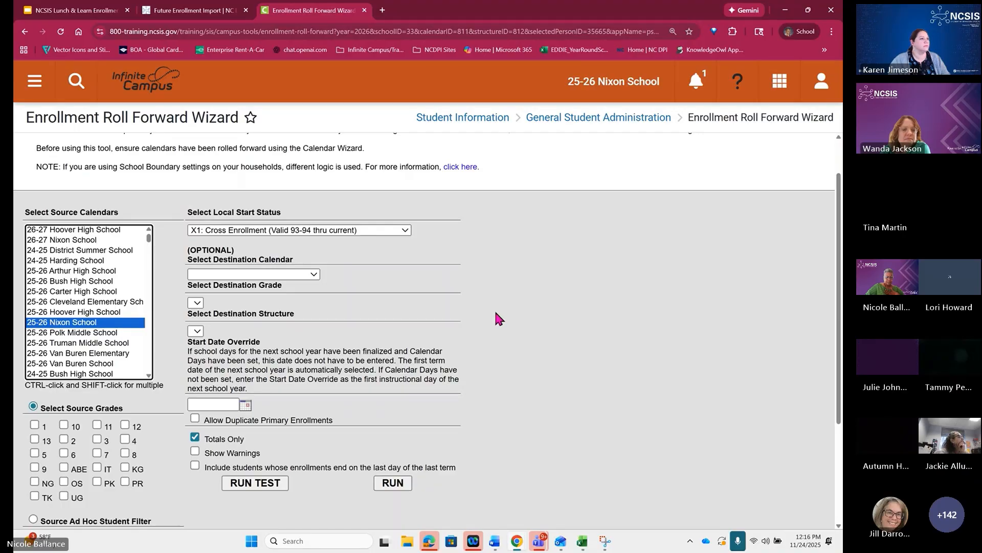
{"action": "scroll", "coordinate": [496, 312], "scroll_direction": "down", "scroll_amount": 1}
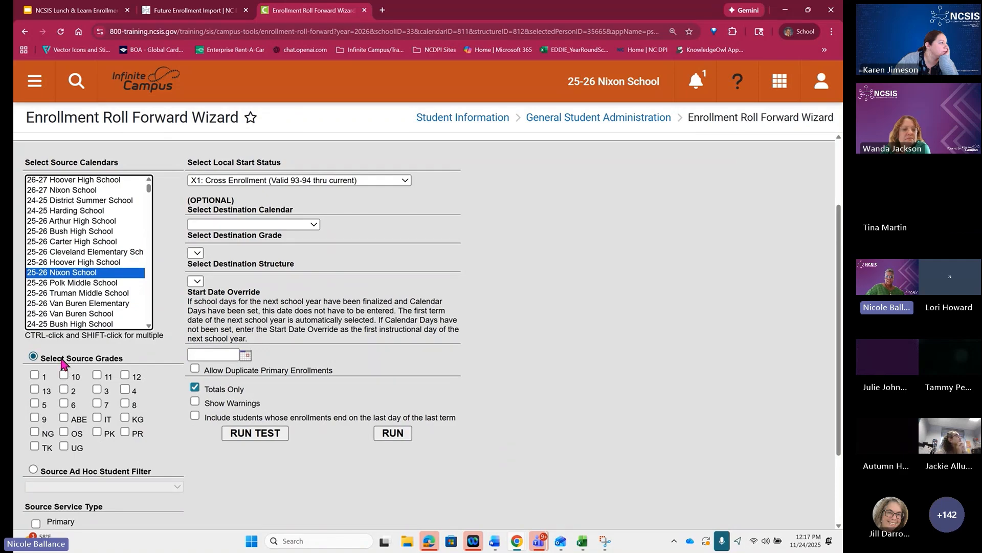
{"action": "left_click", "coordinate": [35, 417]}
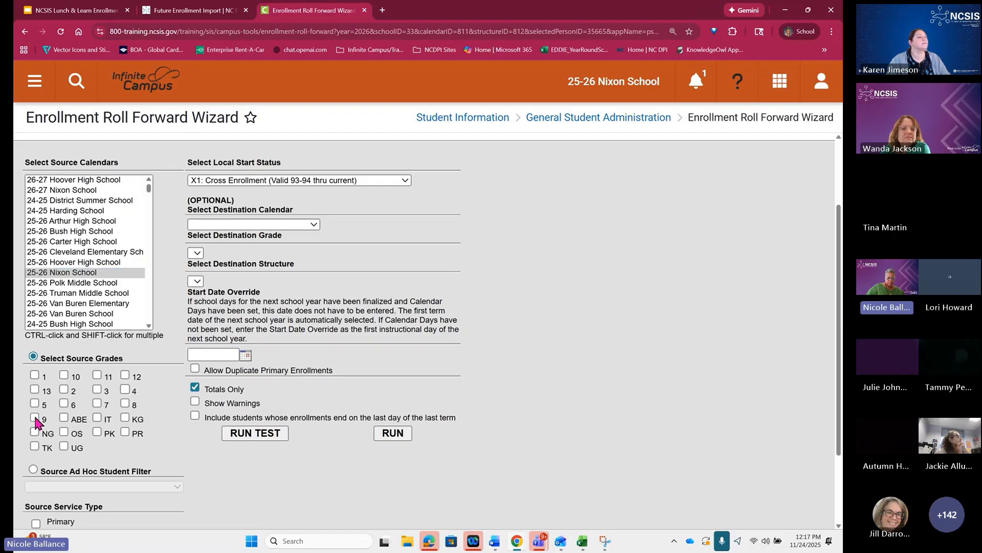
{"action": "left_click", "coordinate": [64, 374]}
{"action": "left_click", "coordinate": [97, 375]}
{"action": "scroll", "coordinate": [565, 339], "scroll_direction": "down", "scroll_amount": 2}
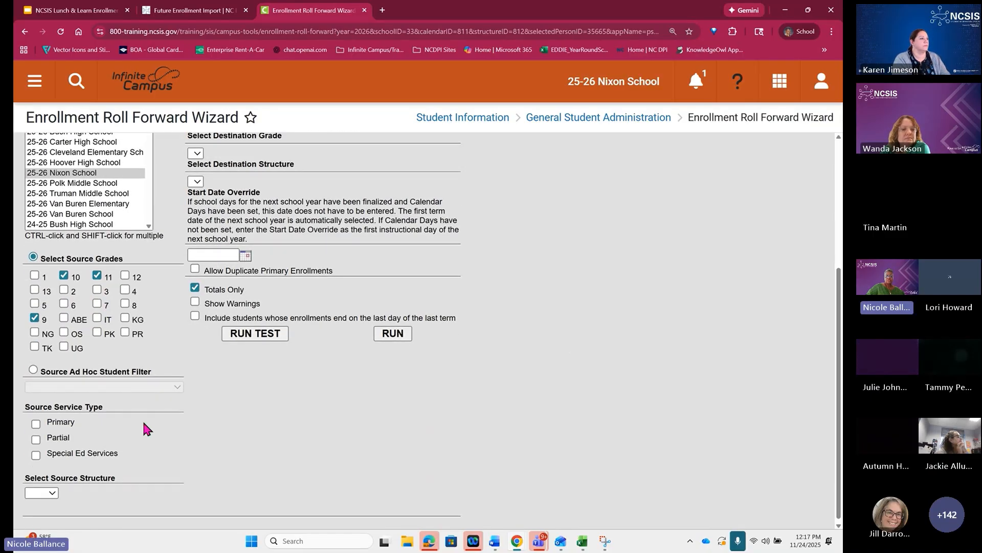
Limit the source enrollments to the Primary service type and the Main source structure.
{"action": "left_click", "coordinate": [36, 424]}
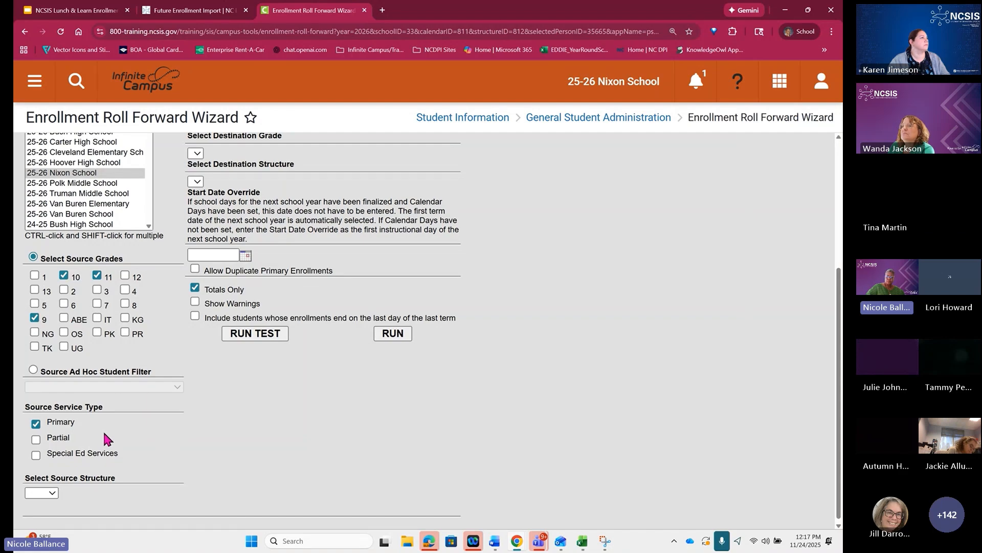
{"action": "scroll", "coordinate": [113, 463], "scroll_direction": "down", "scroll_amount": 1}
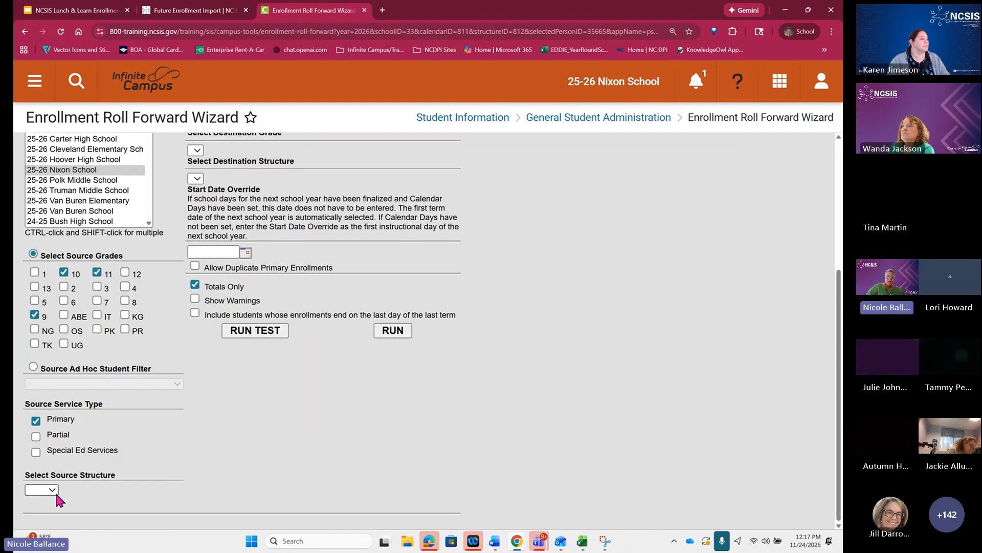
{"action": "left_click", "coordinate": [53, 491]}
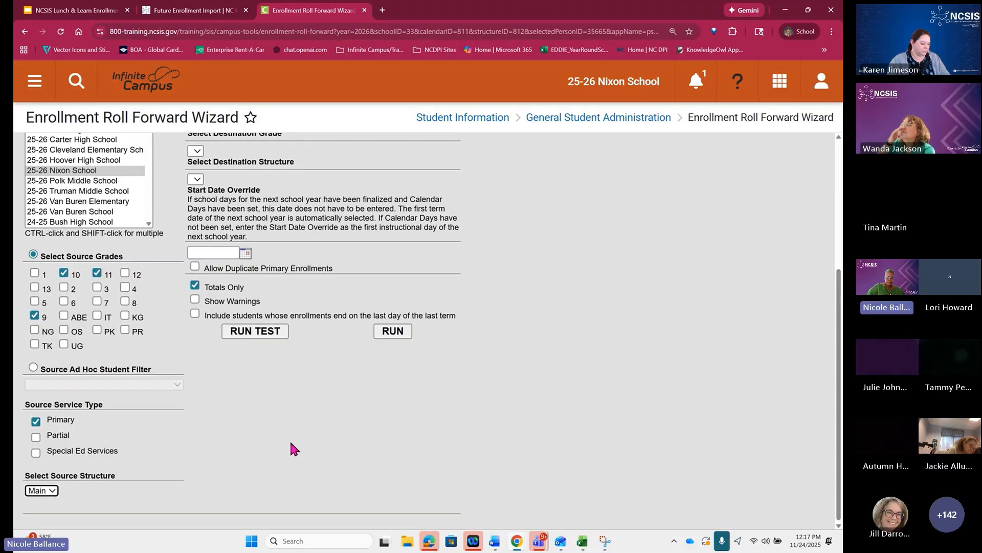
Set the local start status to E1: Init enroll - this year, trying N1: Initial Enroll into a Program School along the way.
{"action": "scroll", "coordinate": [290, 444], "scroll_direction": "up", "scroll_amount": 2}
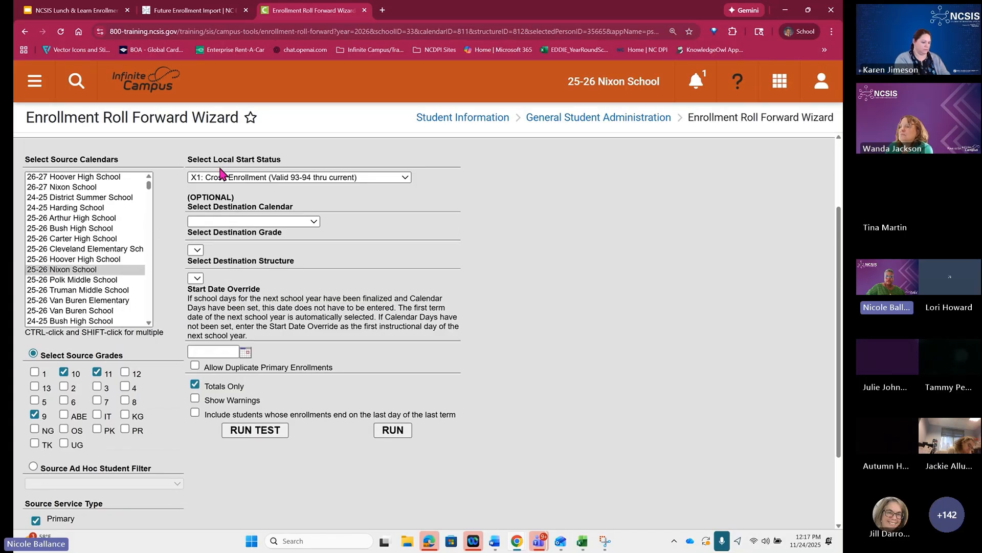
{"action": "left_click", "coordinate": [405, 178]}
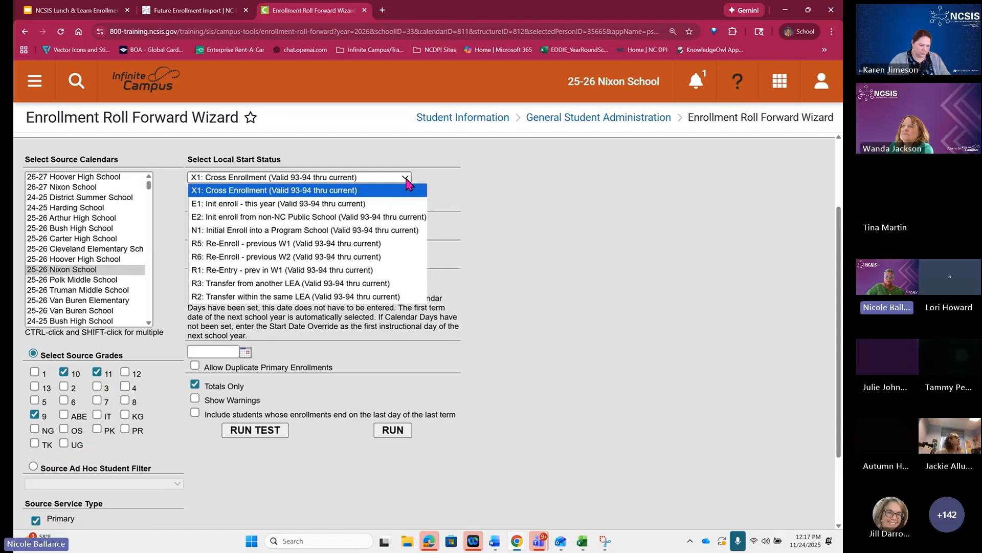
{"action": "left_click", "coordinate": [217, 205]}
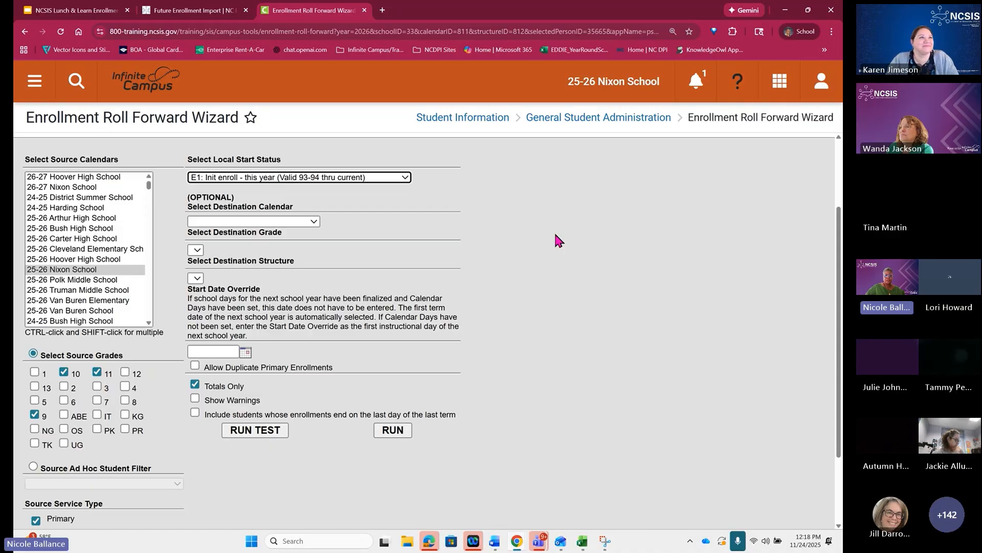
{"action": "left_click", "coordinate": [406, 177]}
{"action": "left_click", "coordinate": [259, 225]}
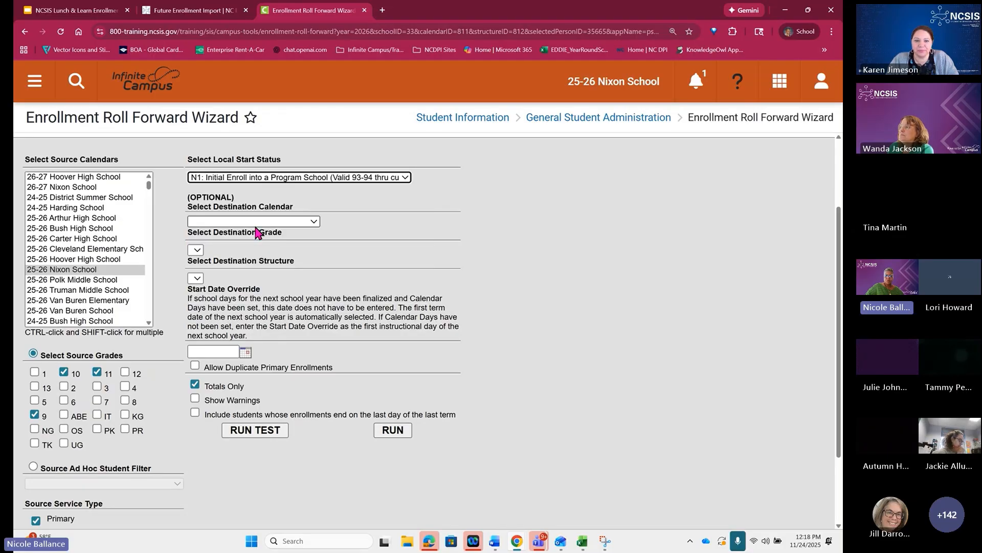
{"action": "left_click", "coordinate": [406, 179]}
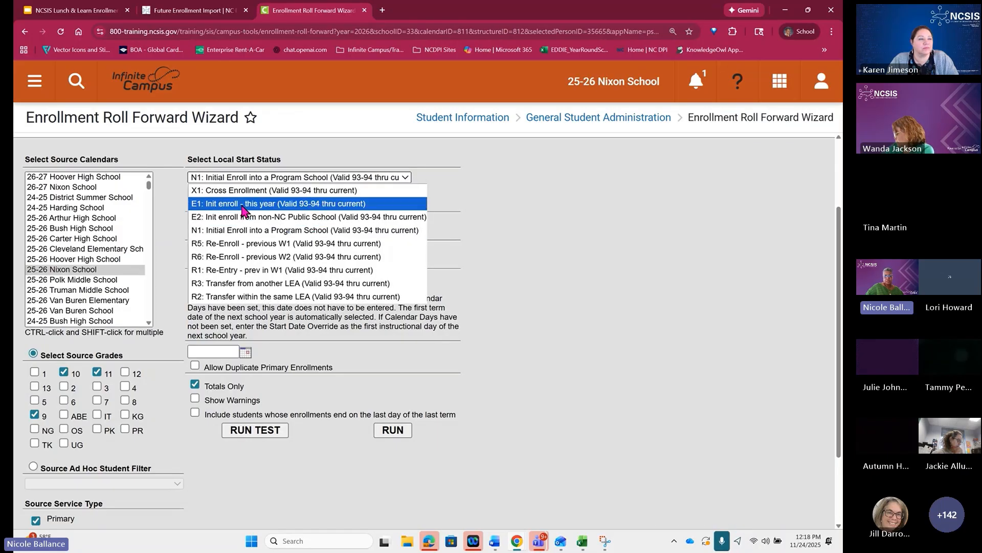
{"action": "left_click", "coordinate": [224, 205]}
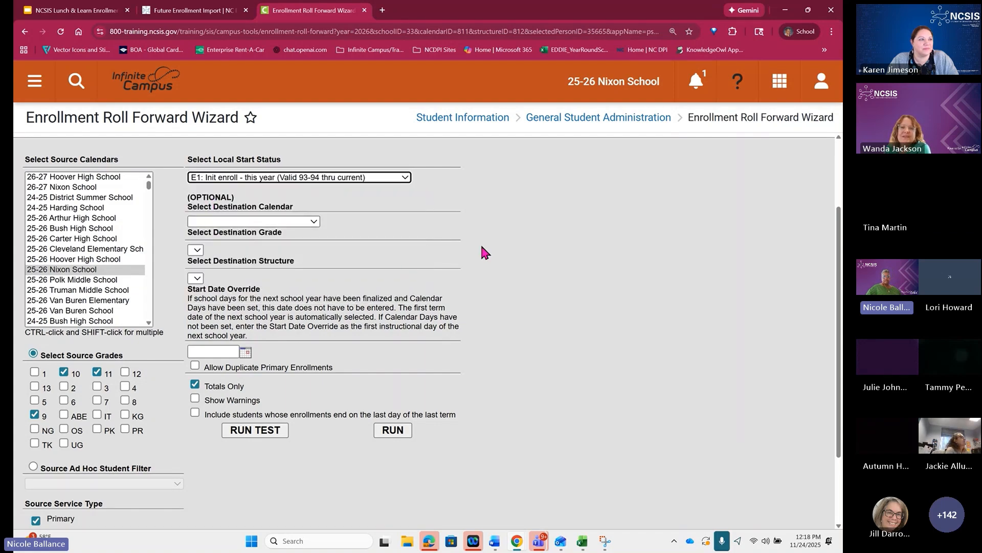
{"action": "scroll", "coordinate": [536, 239], "scroll_direction": "down", "scroll_amount": 1}
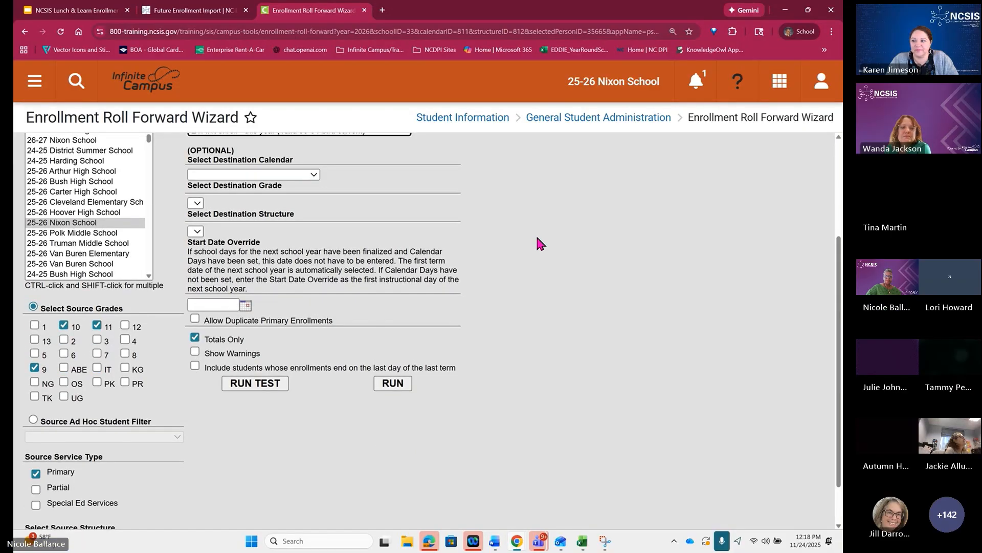
{"action": "scroll", "coordinate": [535, 238], "scroll_direction": "up", "scroll_amount": 1}
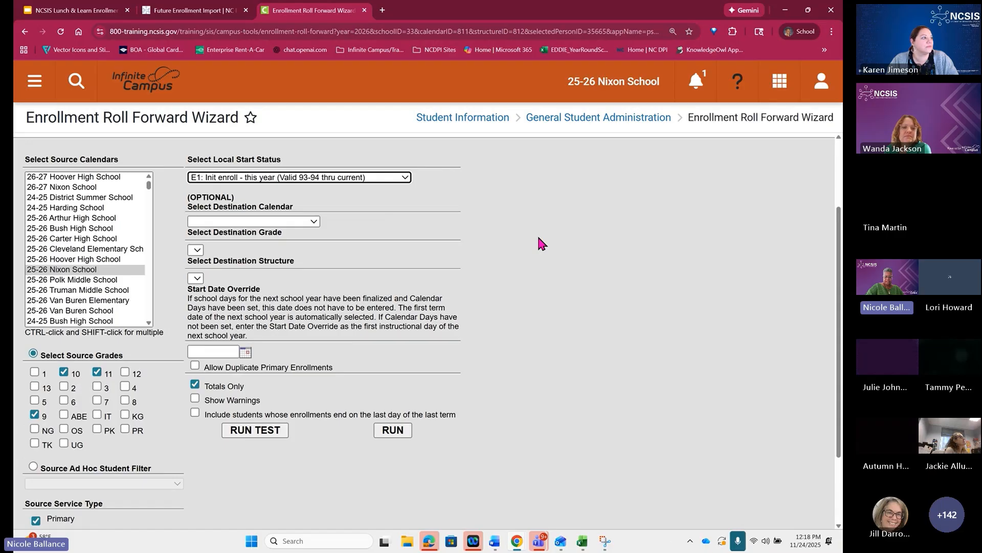
Test-run the enrollment roll forward with Show Warnings enabled, and close the test results after reviewing them.
{"action": "key", "text": "ctrl+minus"}
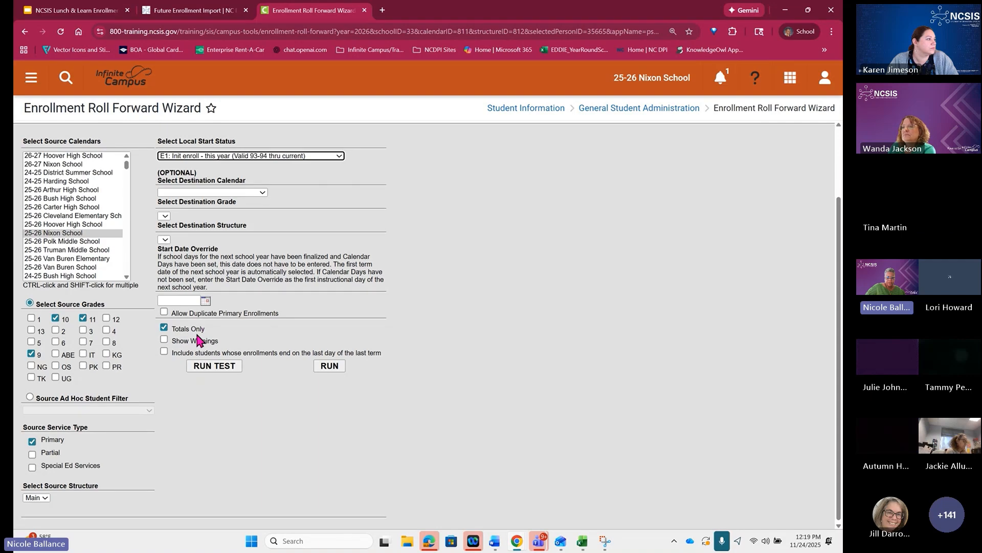
{"action": "left_click", "coordinate": [164, 340]}
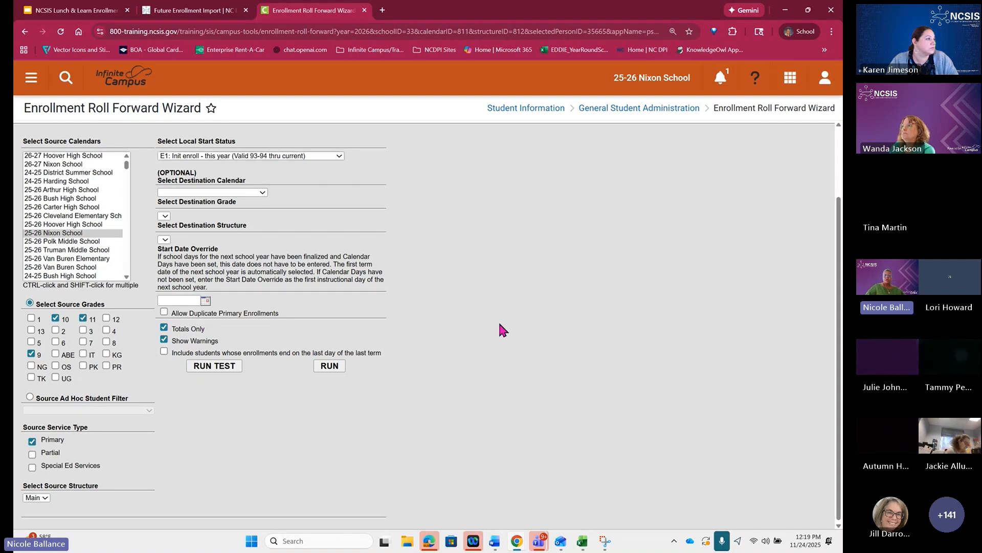
{"action": "left_click", "coordinate": [213, 366]}
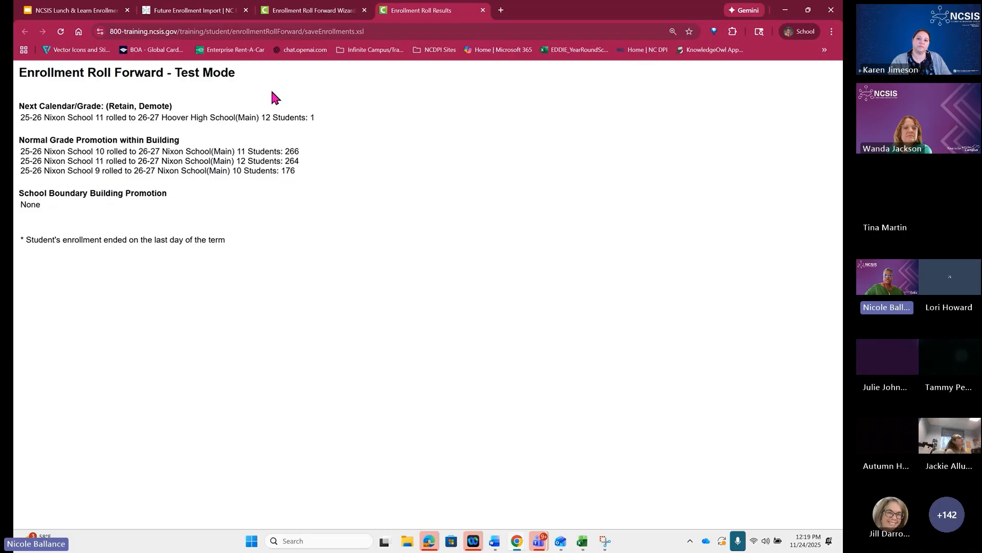
{"action": "left_click_drag", "start_coordinate": [236, 72], "coordinate": [176, 77]}
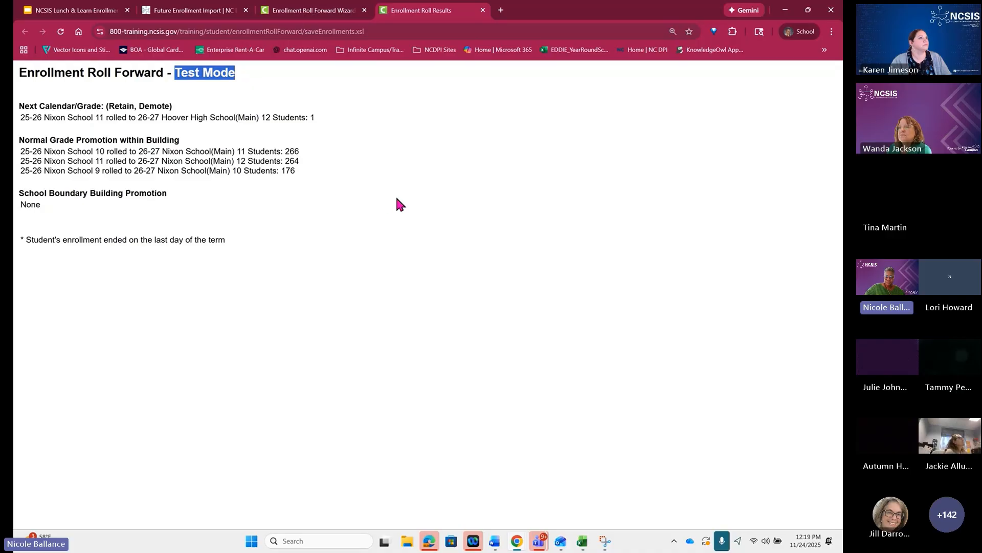
{"action": "left_click", "coordinate": [191, 106]}
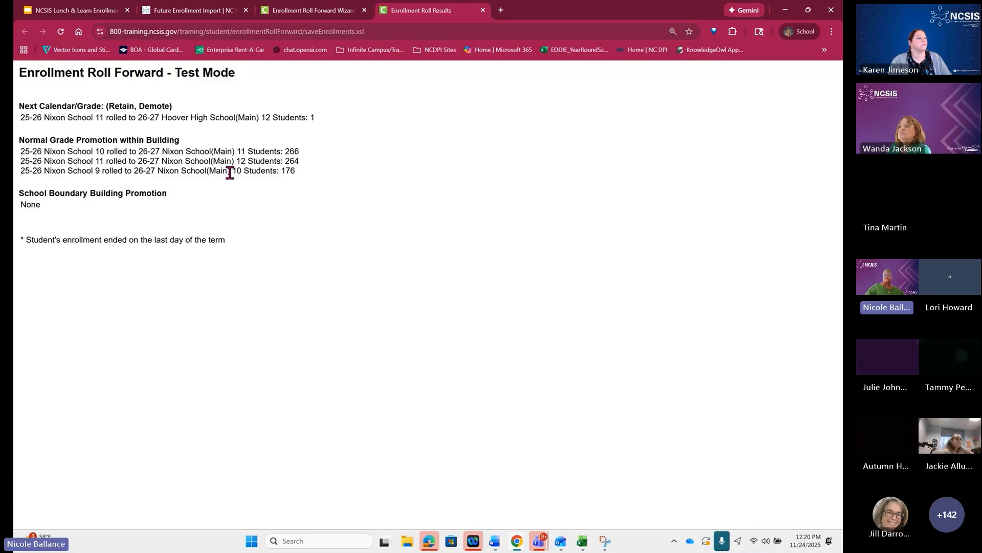
{"action": "left_click", "coordinate": [483, 11]}
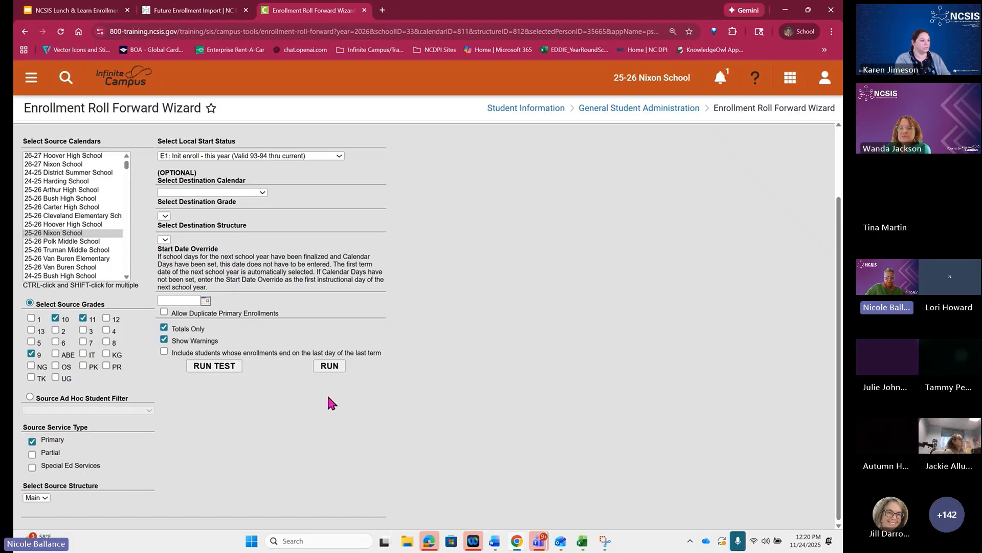
Run the actual enrollment roll forward, enlarge the results page to 250% and highlight the word Results in its heading.
{"action": "left_click", "coordinate": [330, 366]}
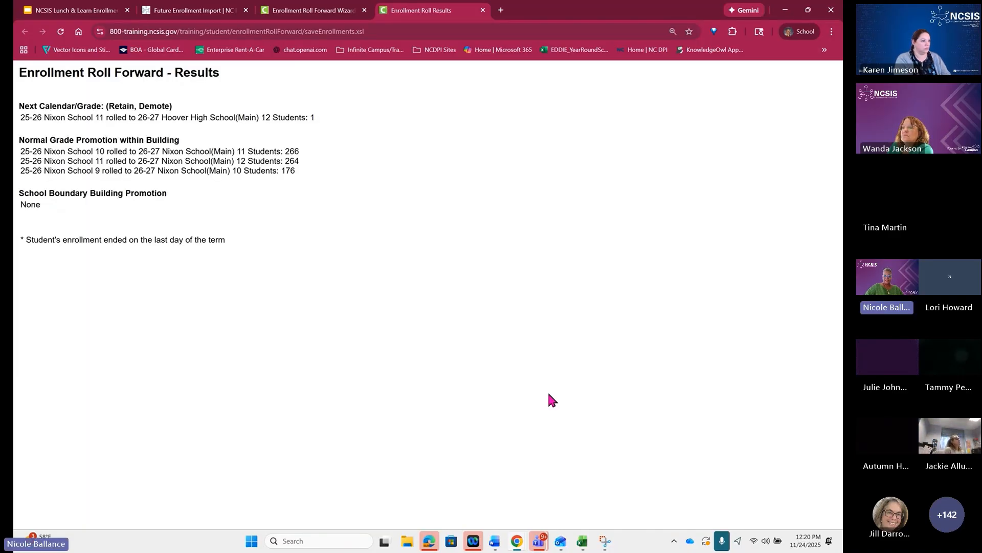
{"action": "key", "text": "ctrl+plus"}
{"action": "key", "text": "ctrl+plus"}
{"action": "key", "text": "ctrl+plus"}
{"action": "key", "text": "ctrl+plus"}
{"action": "key", "text": "ctrl+plus"}
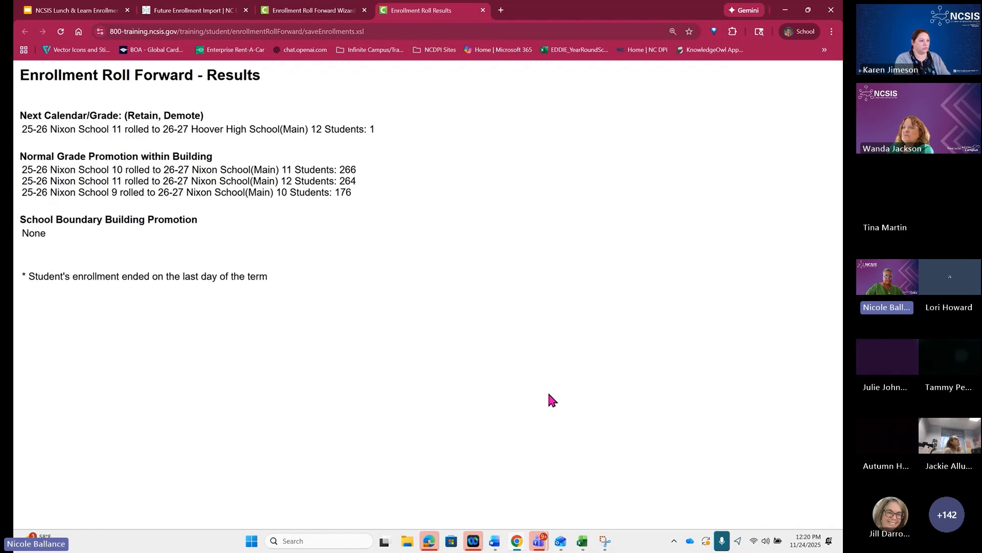
{"action": "key", "text": "ctrl+plus"}
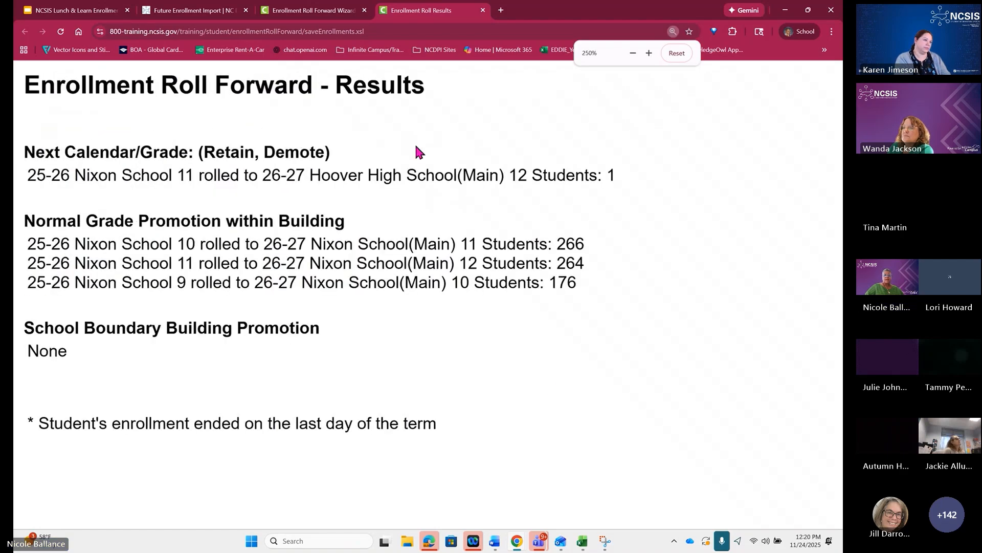
{"action": "double_click", "coordinate": [363, 85]}
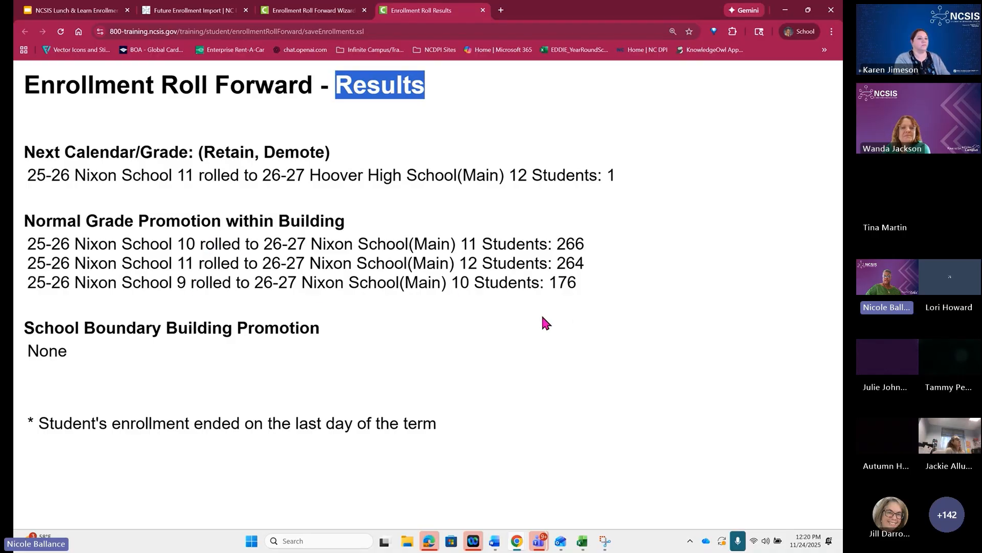
Close the roll forward results and return from the wizard to the Message Center home page.
{"action": "left_click", "coordinate": [482, 10]}
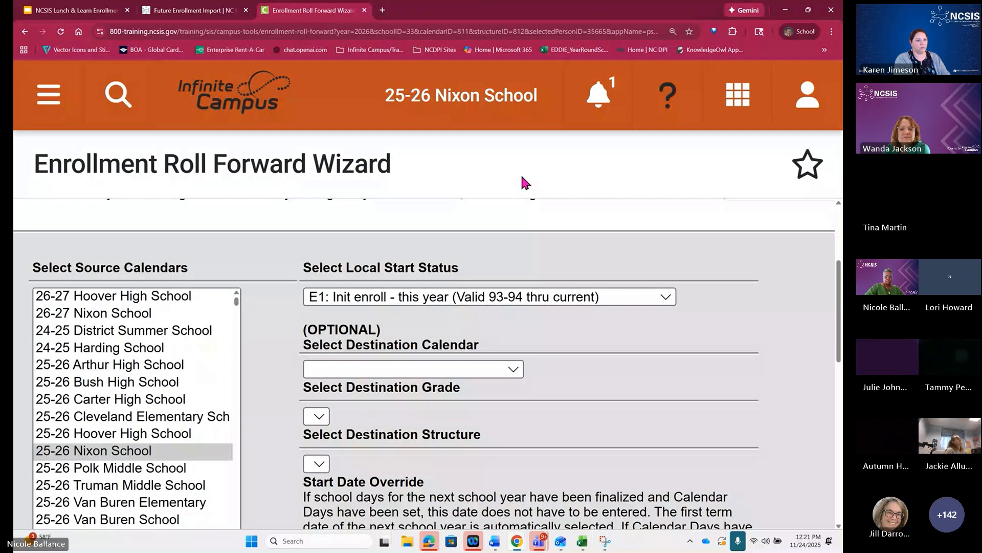
{"action": "key", "text": "ctrl+0"}
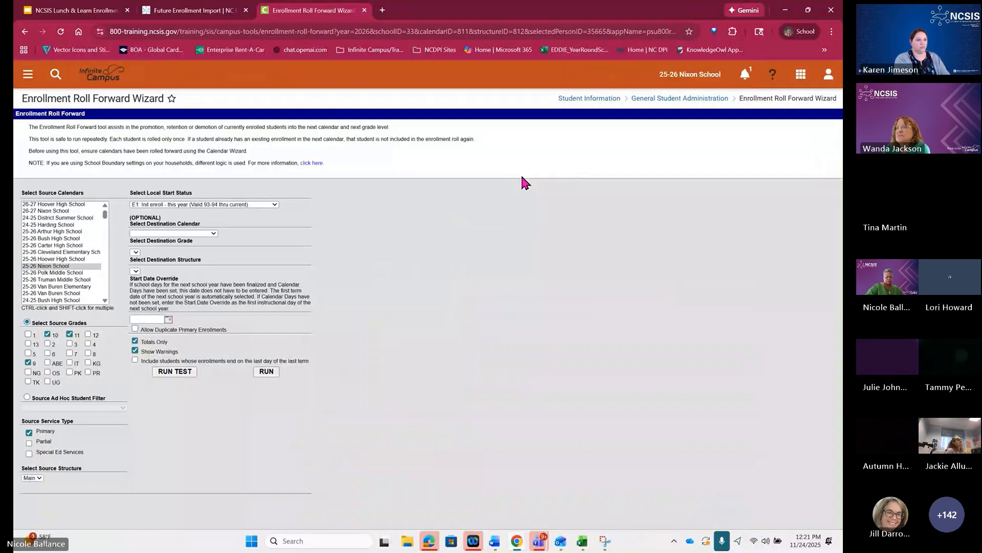
{"action": "key", "text": "ctrl+plus"}
{"action": "key", "text": "ctrl+plus"}
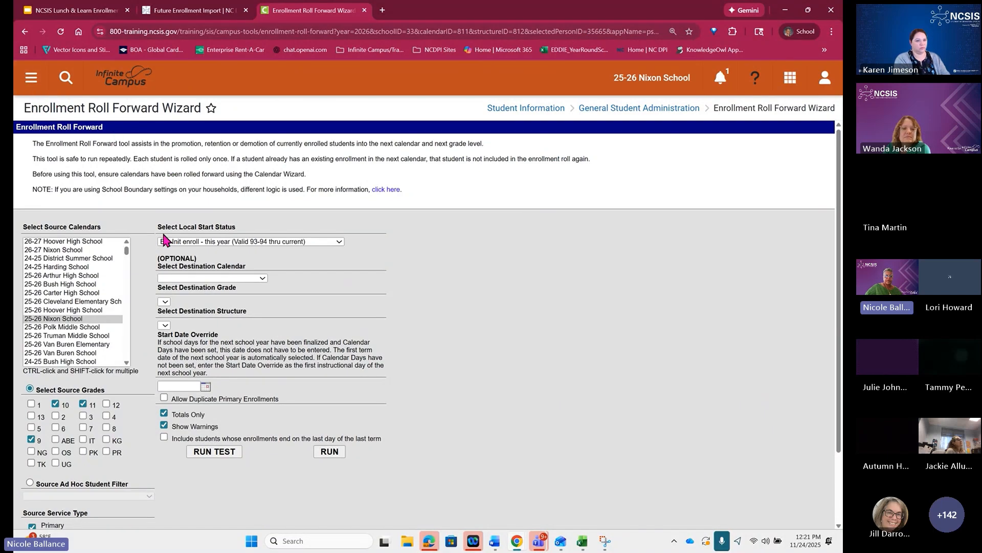
{"action": "left_click", "coordinate": [118, 79]}
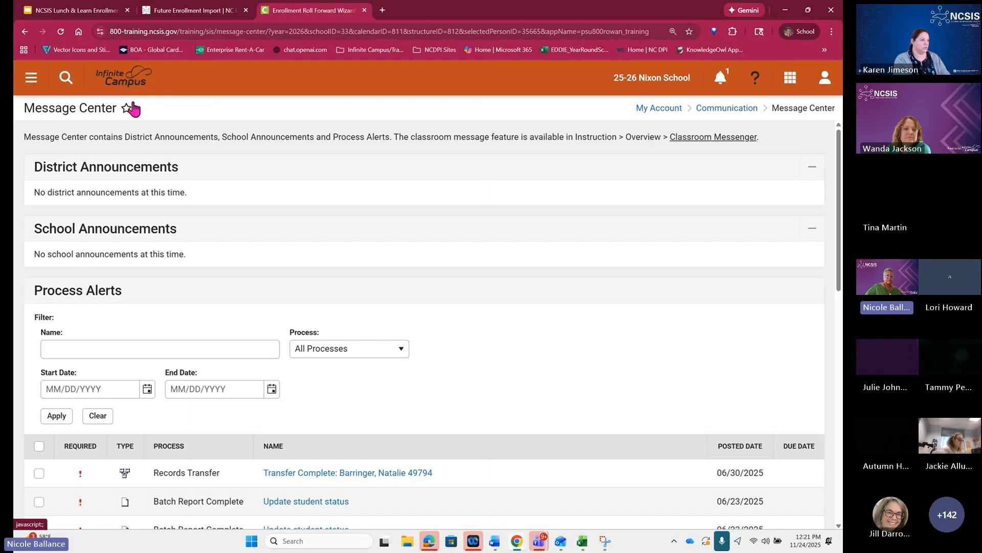
List all students of 25-26 Nixon School and open the enrollments of the sixth listed student, a ninth grader, with the related tools list collapsed.
{"action": "left_click", "coordinate": [31, 77]}
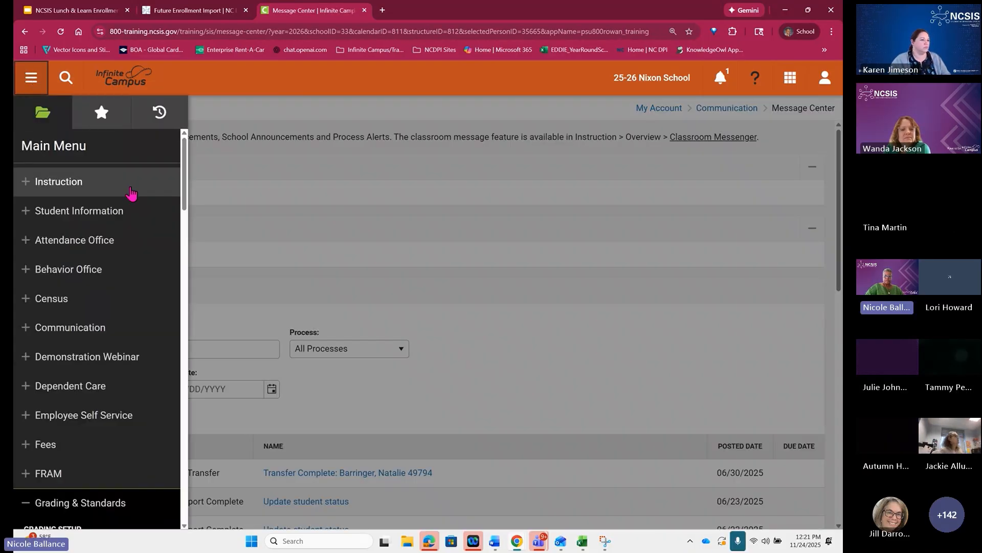
{"action": "key", "text": "ctrl+minus"}
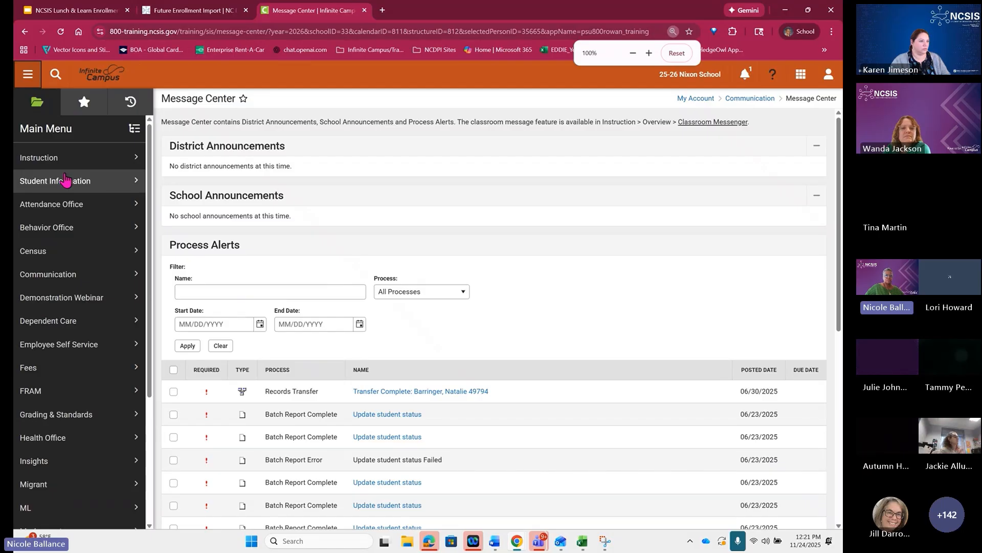
{"action": "left_click", "coordinate": [55, 75]}
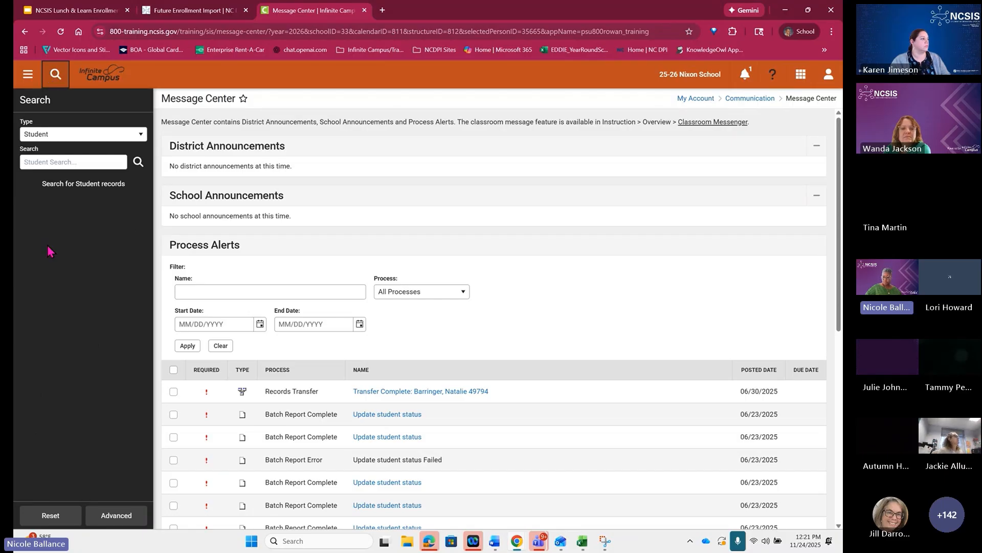
{"action": "left_click", "coordinate": [138, 163]}
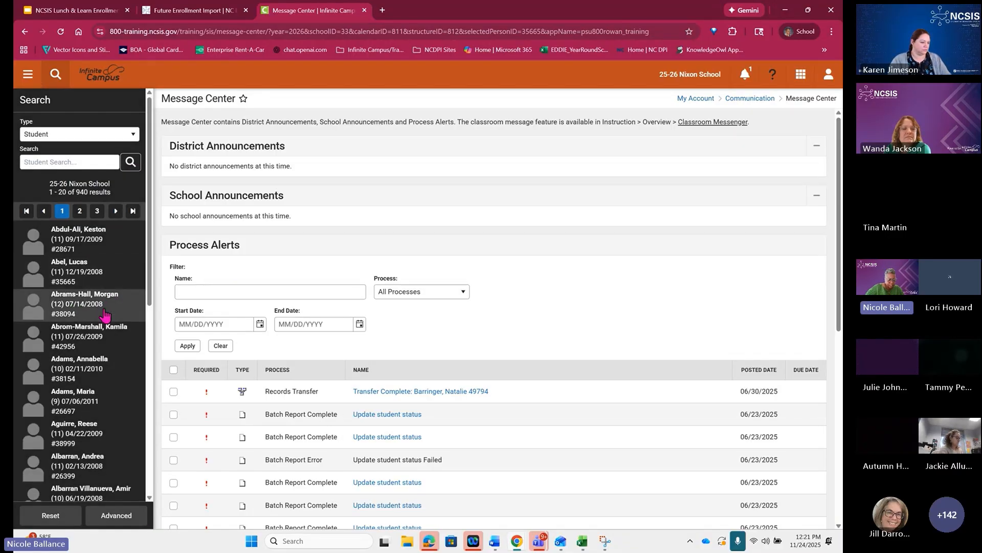
{"action": "left_click", "coordinate": [72, 400]}
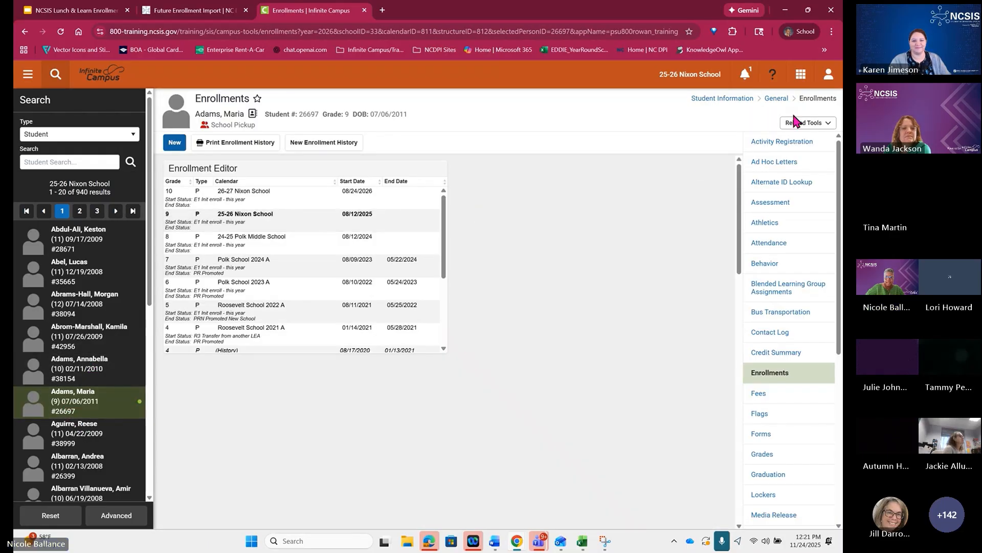
{"action": "left_click", "coordinate": [802, 124]}
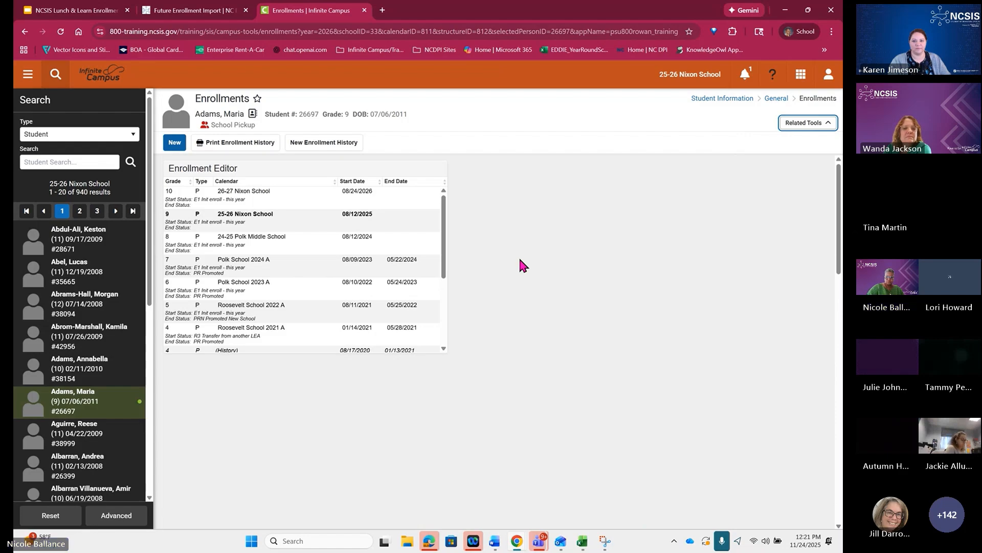
Open the ninth grader's grade 10 enrollment at 26-27 Nixon School and review its general, future and state reporting fields.
{"action": "key", "text": "ctrl+plus"}
{"action": "key", "text": "ctrl+plus"}
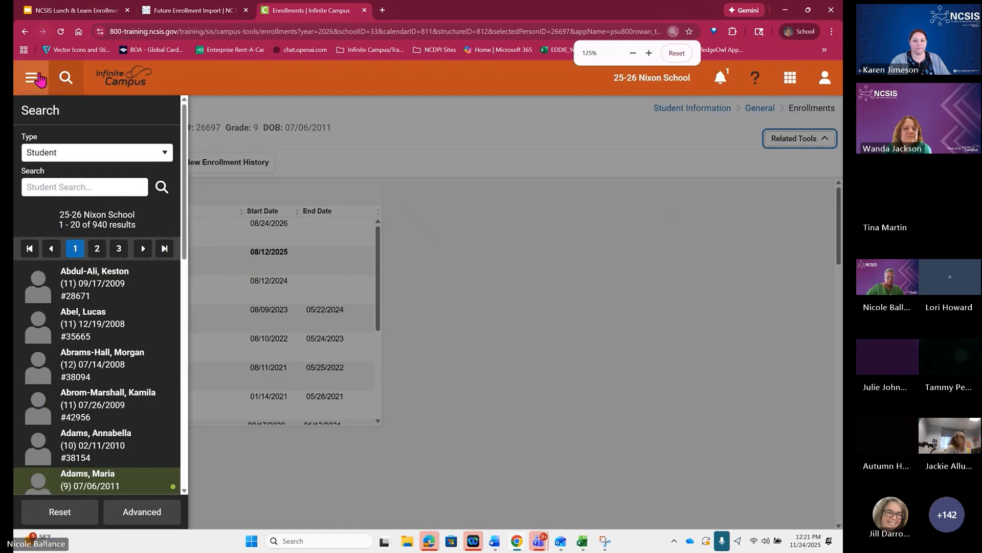
{"action": "left_click", "coordinate": [32, 77]}
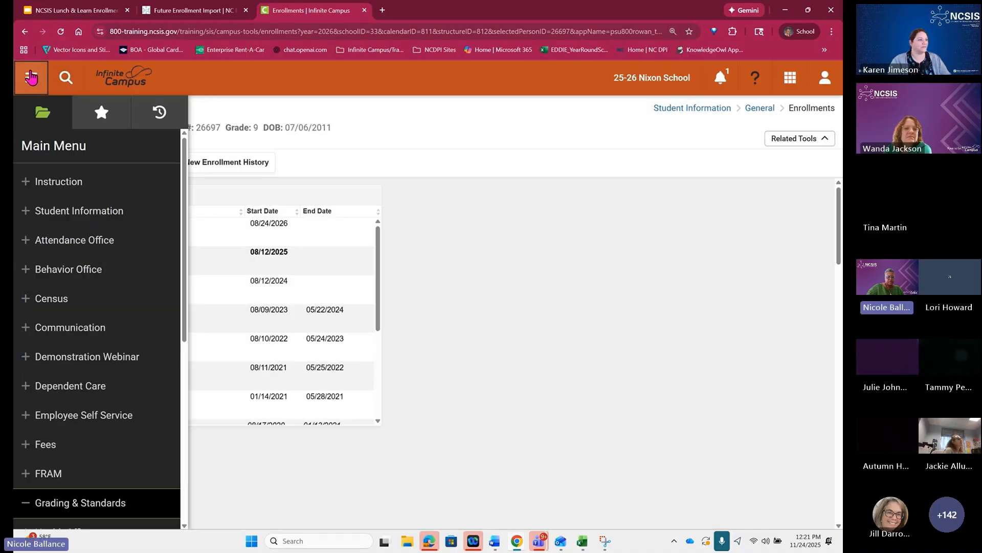
{"action": "left_click", "coordinate": [32, 77]}
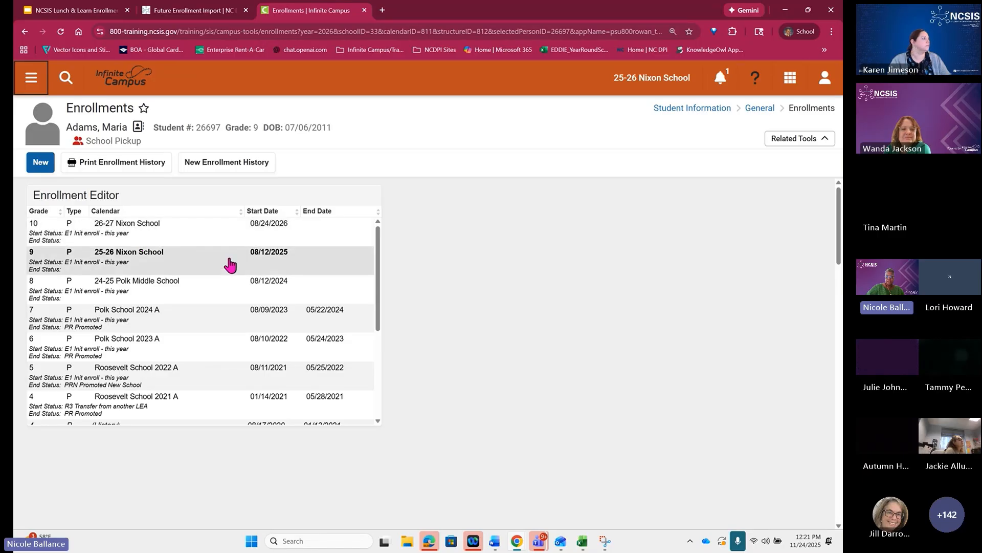
{"action": "left_click", "coordinate": [127, 233]}
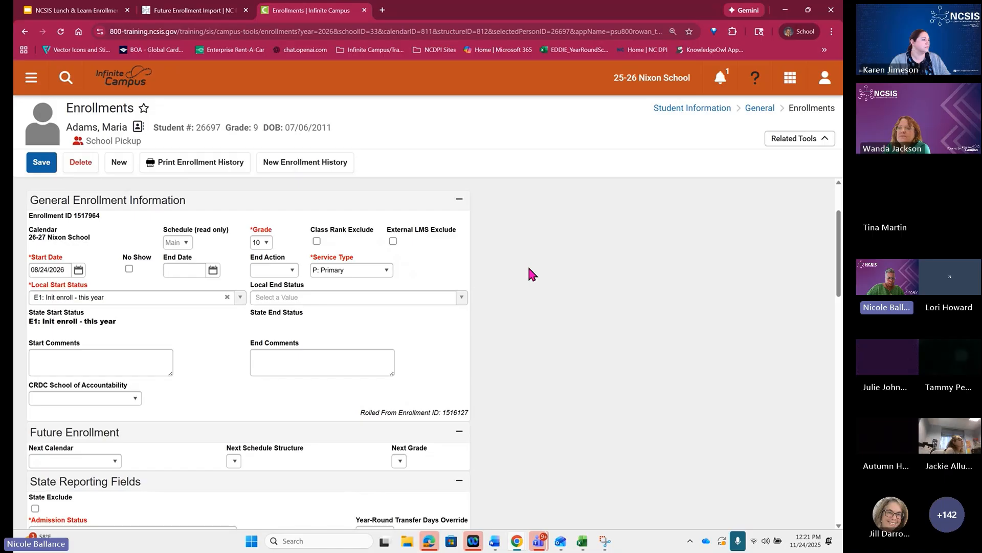
{"action": "scroll", "coordinate": [527, 264], "scroll_direction": "down", "scroll_amount": 1}
{"action": "scroll", "coordinate": [529, 273], "scroll_direction": "down", "scroll_amount": 3}
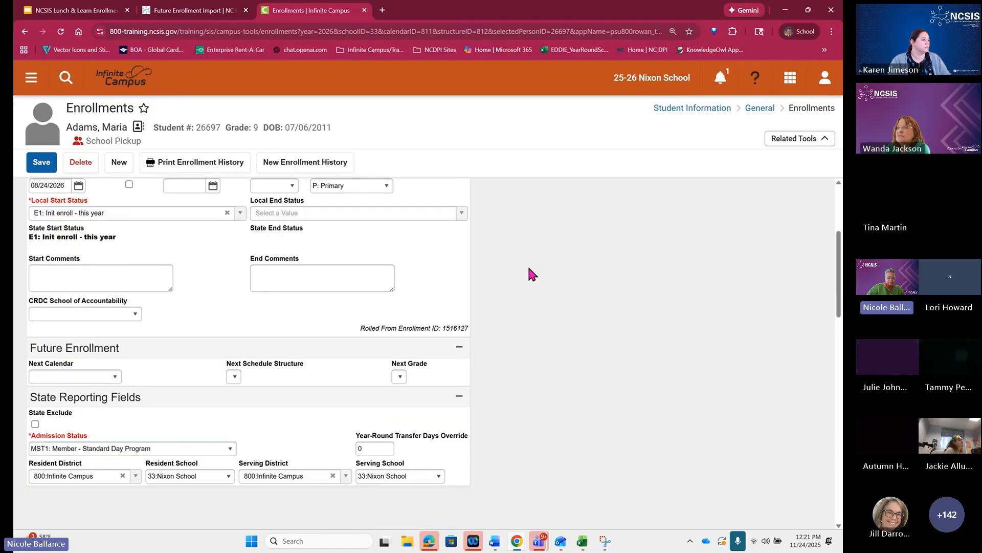
{"action": "scroll", "coordinate": [100, 335], "scroll_direction": "down", "scroll_amount": 1}
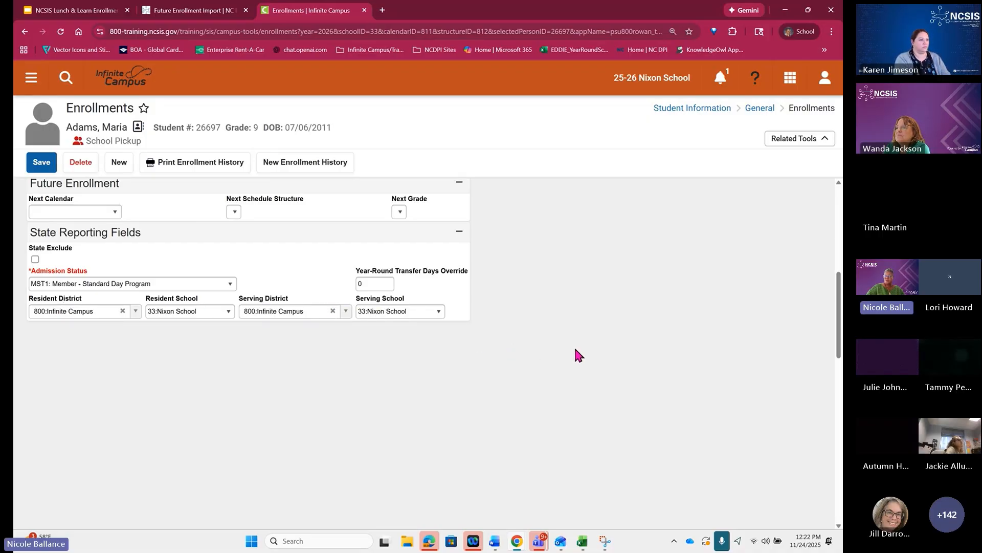
{"action": "scroll", "coordinate": [574, 345], "scroll_direction": "up", "scroll_amount": 5}
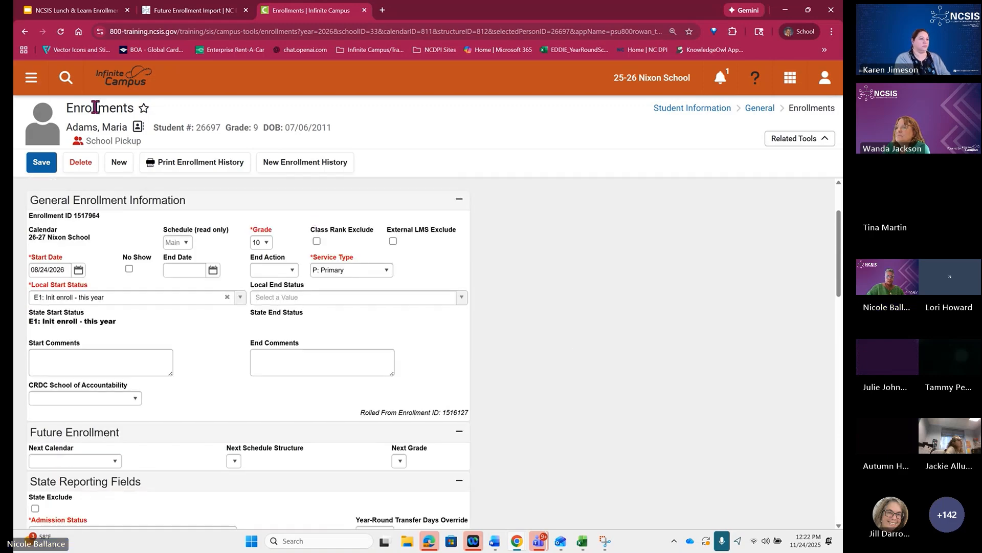
Open the enrollments of the second student in the search results, an eleventh grader, and hide the main menu.
{"action": "key", "text": "ctrl+minus"}
{"action": "left_click", "coordinate": [27, 77]}
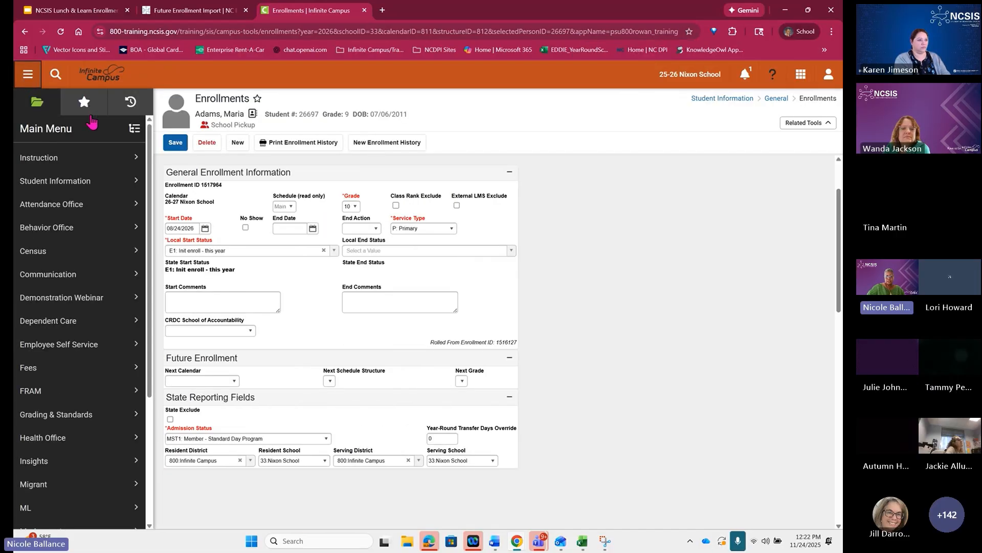
{"action": "left_click", "coordinate": [56, 77]}
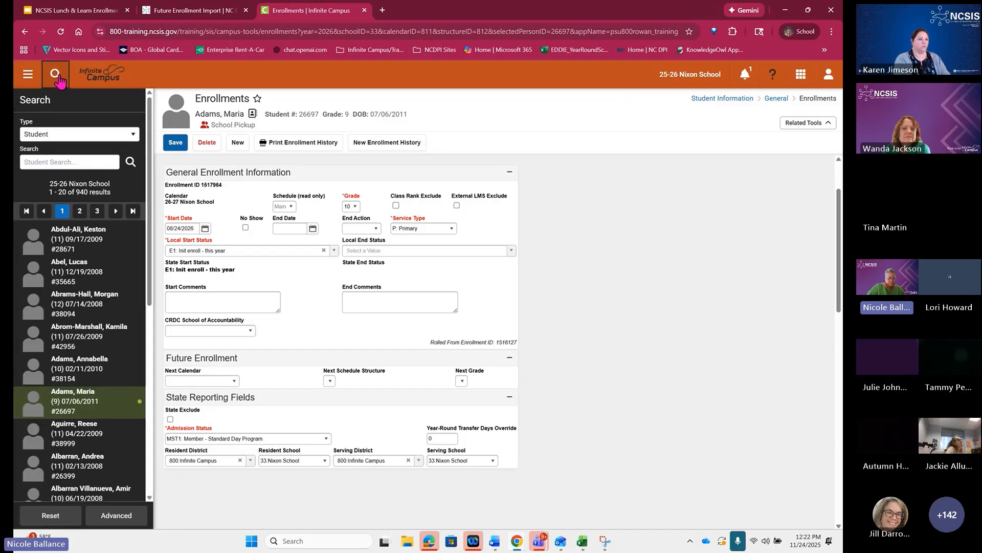
{"action": "left_click", "coordinate": [79, 274]}
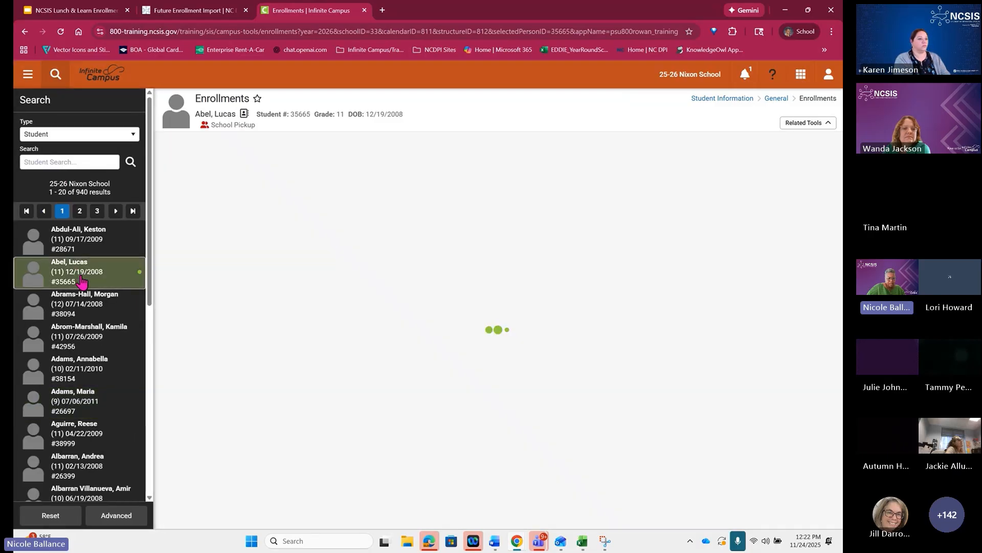
{"action": "left_click", "coordinate": [30, 76]}
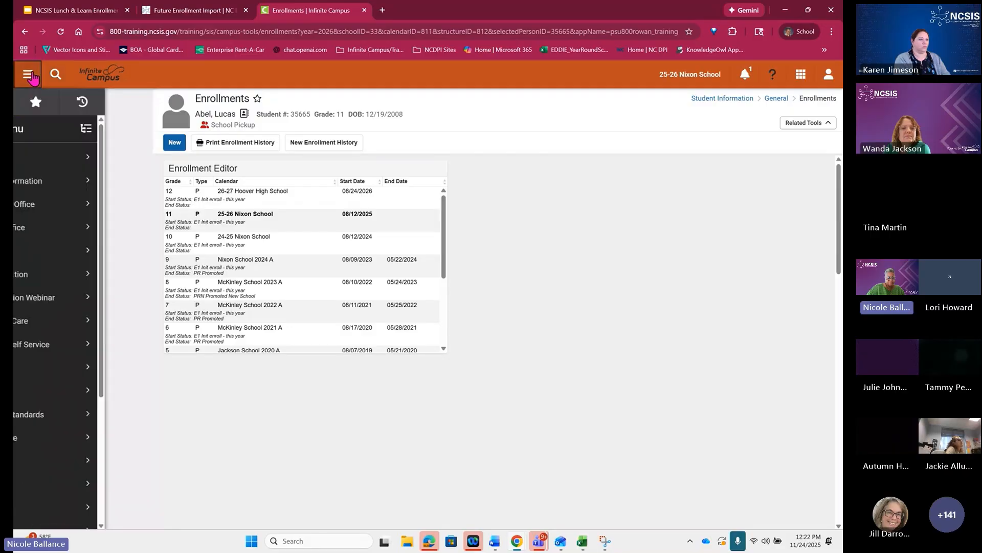
{"action": "key", "text": "ctrl+plus"}
{"action": "key", "text": "ctrl+plus"}
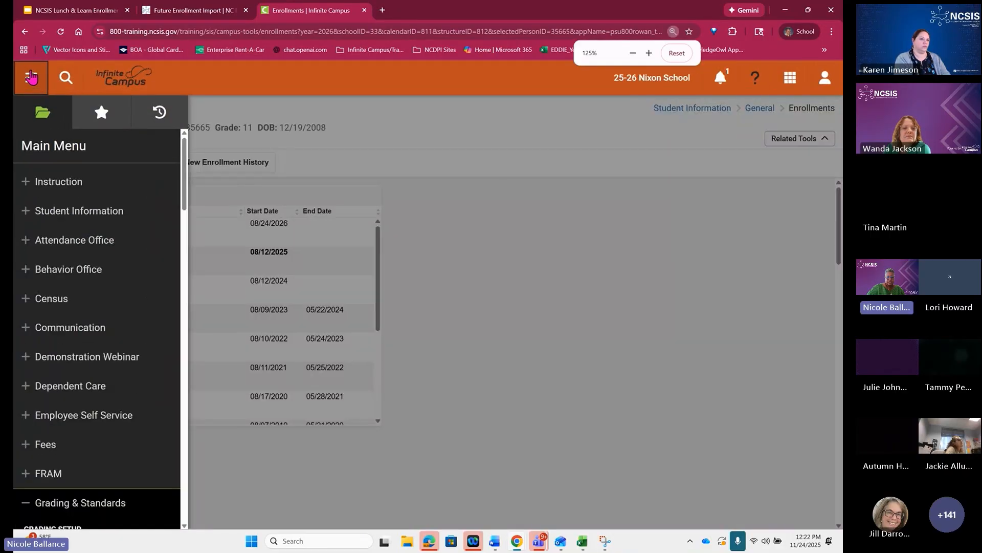
{"action": "left_click", "coordinate": [32, 78]}
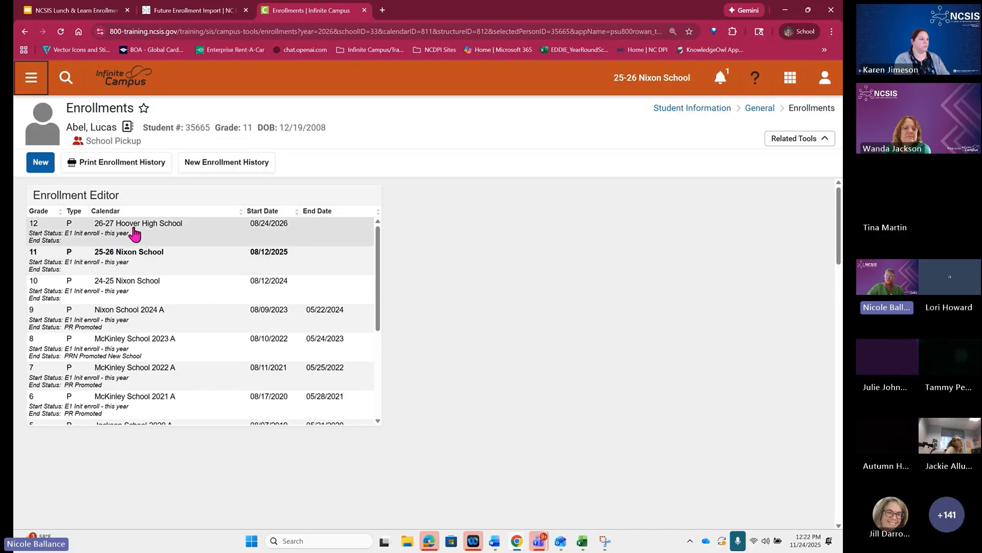
Open the eleventh grader's grade 12 enrollment at 26-27 Hoover High School and review its general and state reporting fields.
{"action": "left_click", "coordinate": [102, 236]}
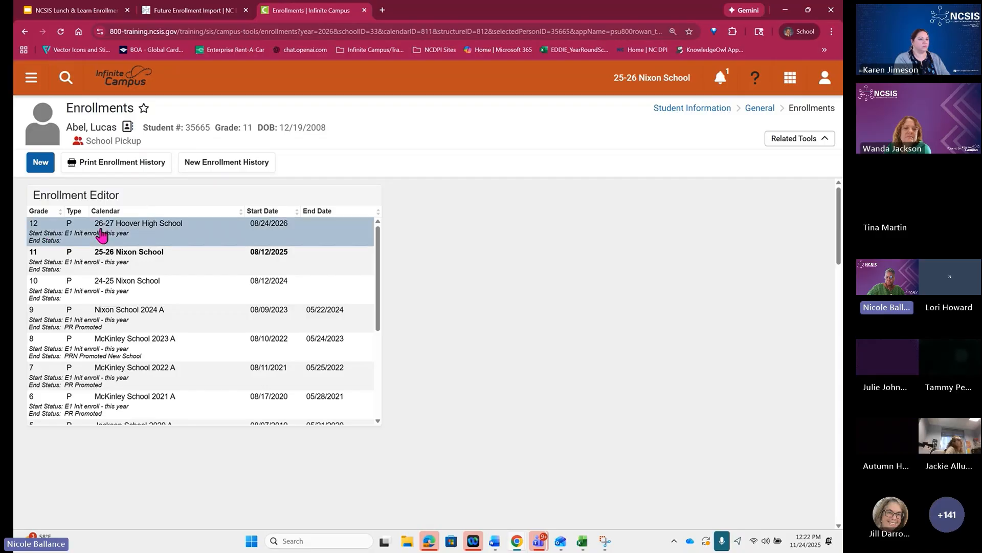
{"action": "scroll", "coordinate": [563, 317], "scroll_direction": "down", "scroll_amount": 2}
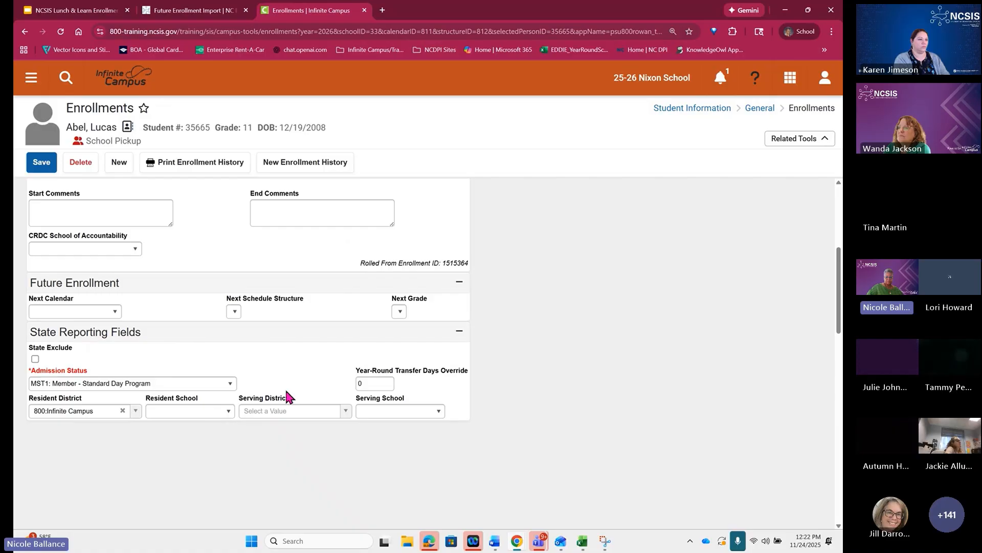
{"action": "scroll", "coordinate": [284, 382], "scroll_direction": "up", "scroll_amount": 2}
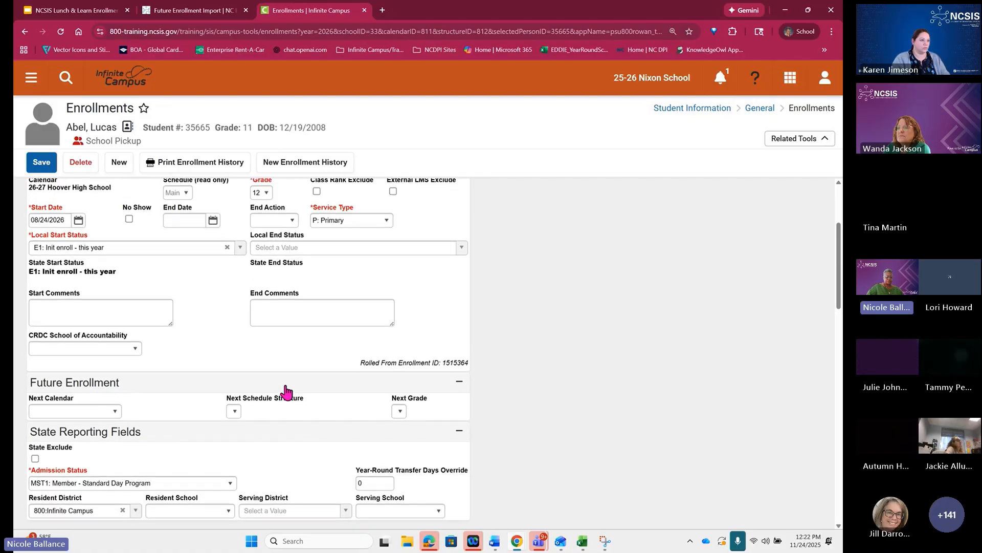
{"action": "scroll", "coordinate": [286, 392], "scroll_direction": "up", "scroll_amount": 2}
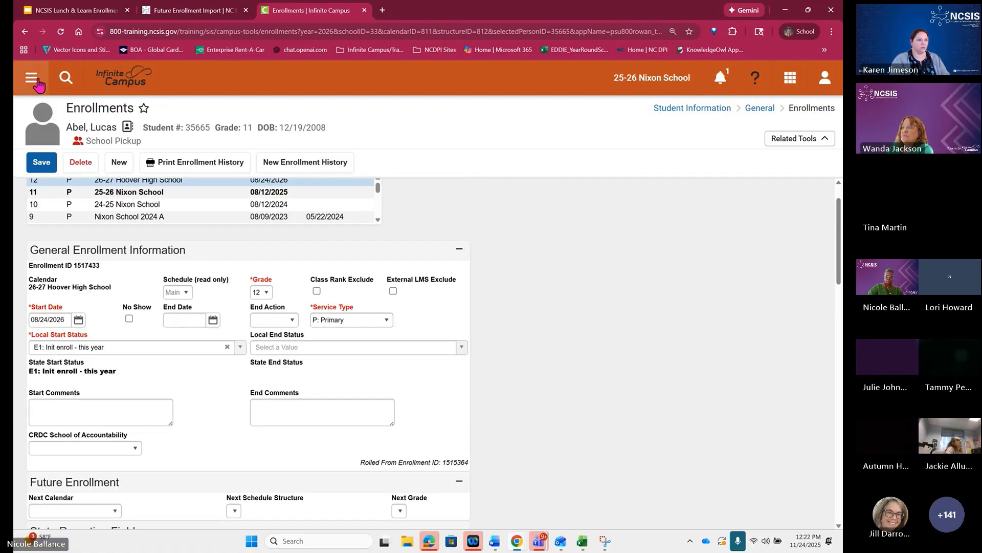
Reopen the Enrollment Roll Forward Wizard from Student Information, hide the main menu and browse the source calendars.
{"action": "key", "text": "ctrl+plus"}
{"action": "key", "text": "ctrl+0"}
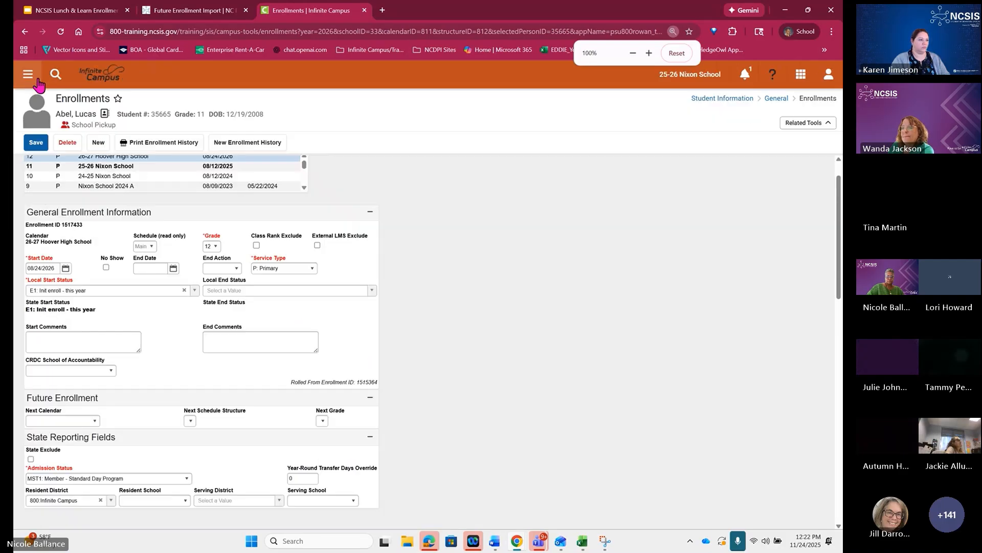
{"action": "scroll", "coordinate": [494, 277], "scroll_direction": "up", "scroll_amount": 1}
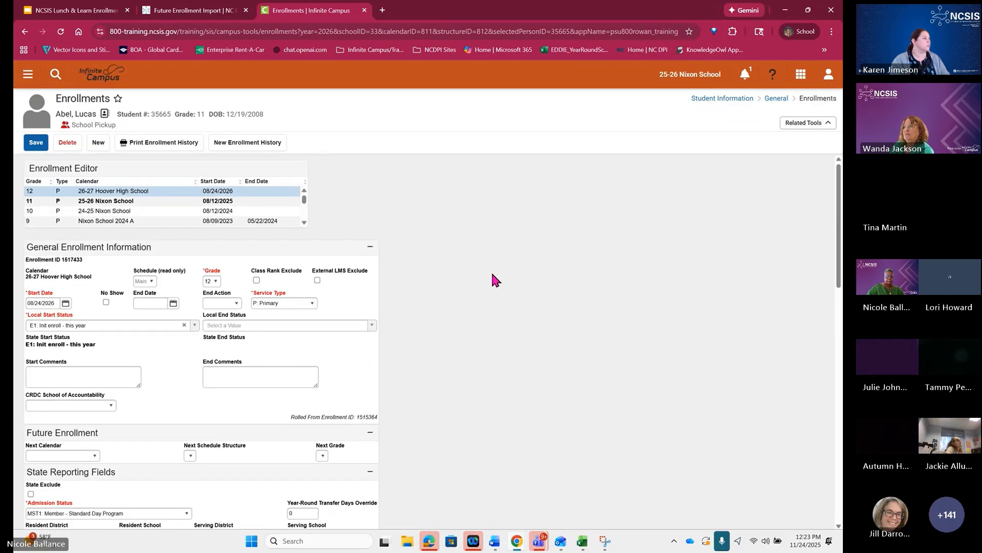
{"action": "left_click", "coordinate": [28, 74]}
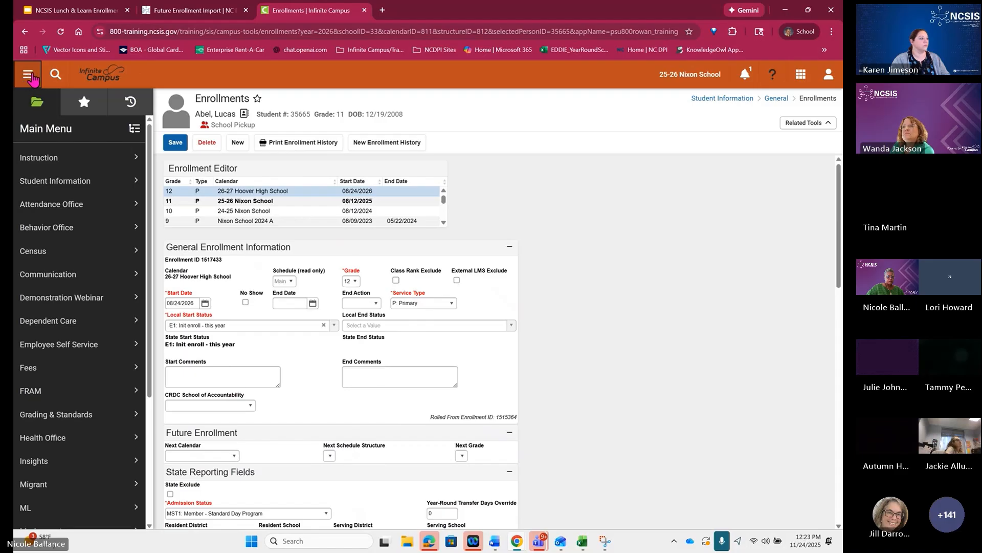
{"action": "left_click", "coordinate": [63, 184]}
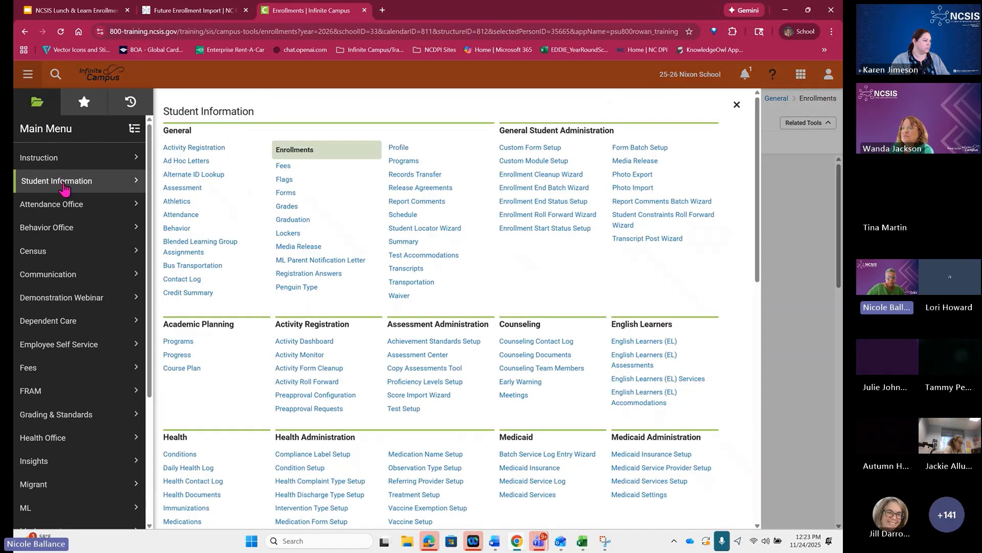
{"action": "left_click", "coordinate": [548, 215]}
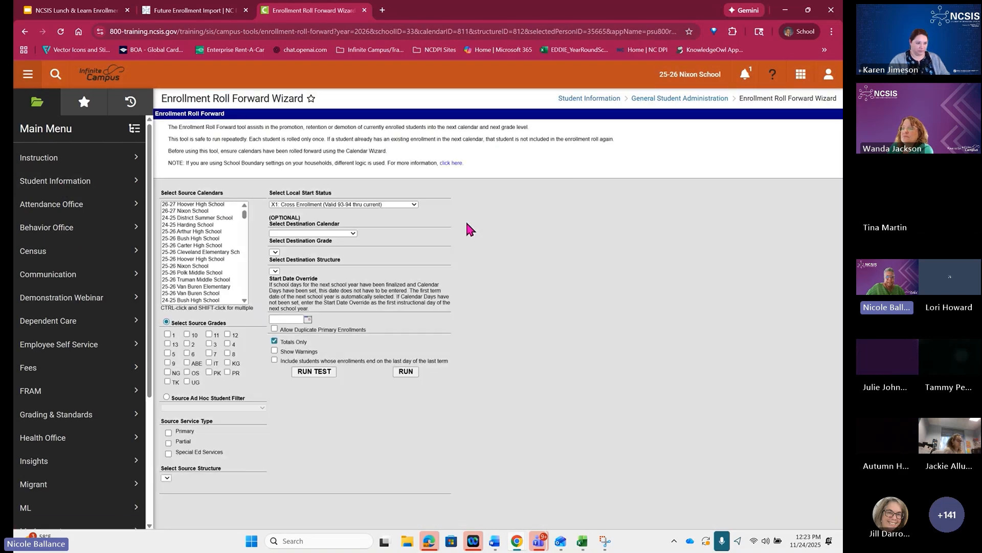
{"action": "left_click", "coordinate": [29, 76]}
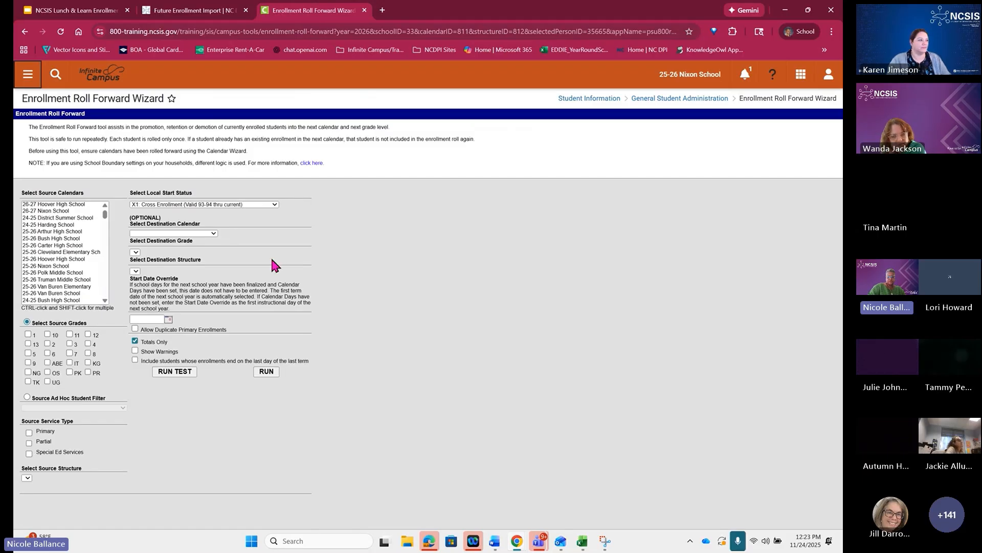
{"action": "key", "text": "ctrl+plus"}
{"action": "key", "text": "ctrl+plus"}
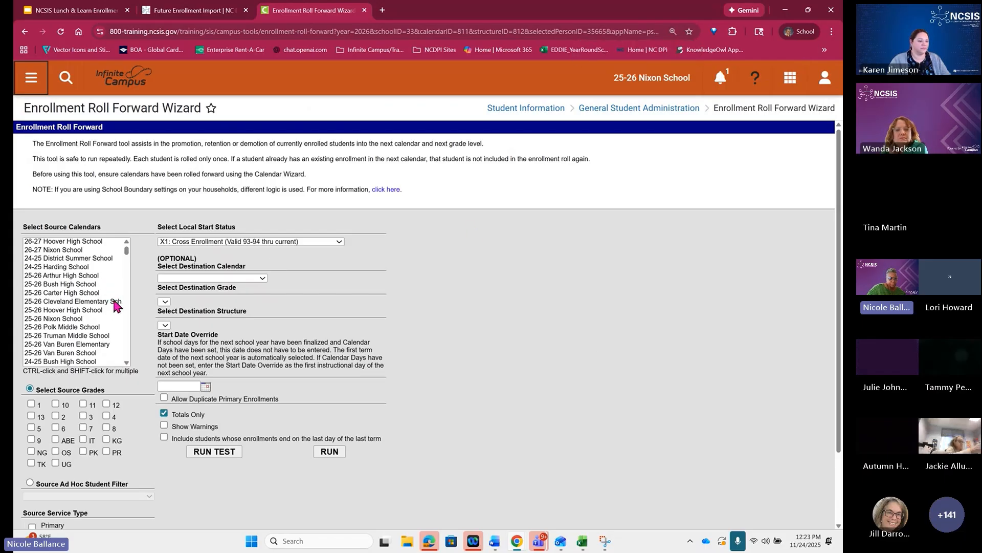
{"action": "scroll", "coordinate": [74, 312], "scroll_direction": "down", "scroll_amount": 2}
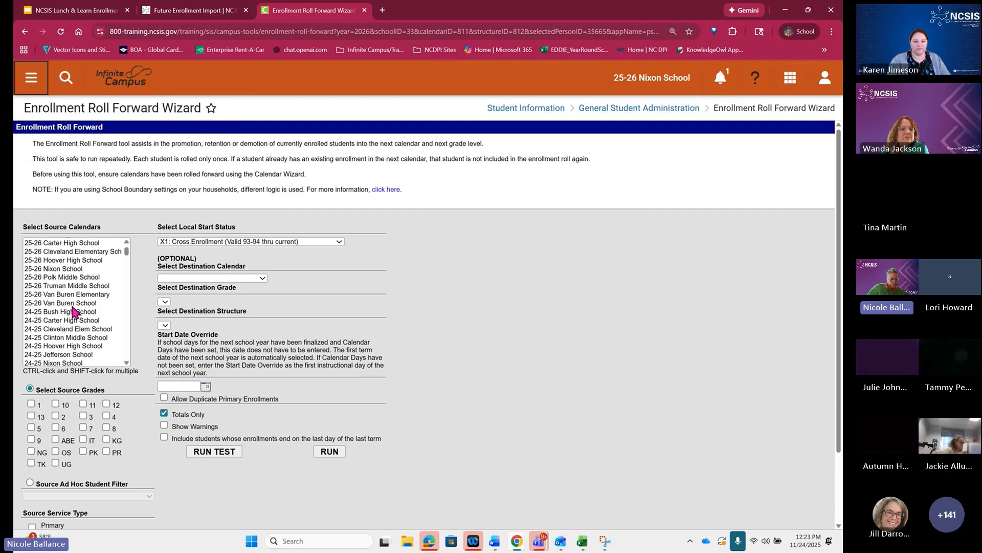
Select 25-26 Truman Middle School as the source calendar and grade 8 as the source grade.
{"action": "left_click", "coordinate": [58, 286]}
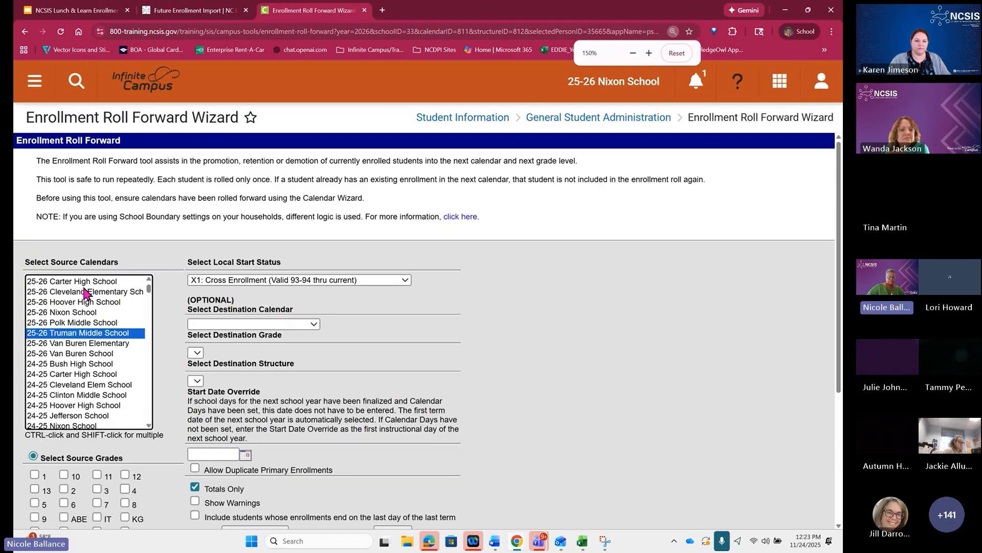
{"action": "scroll", "coordinate": [84, 294], "scroll_direction": "up", "scroll_amount": 2}
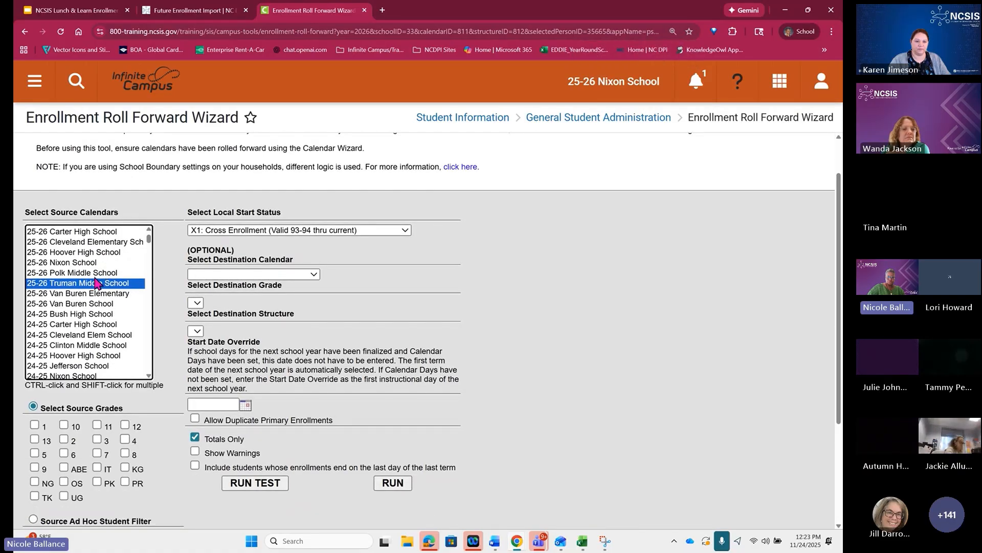
{"action": "scroll", "coordinate": [100, 282], "scroll_direction": "down", "scroll_amount": 2}
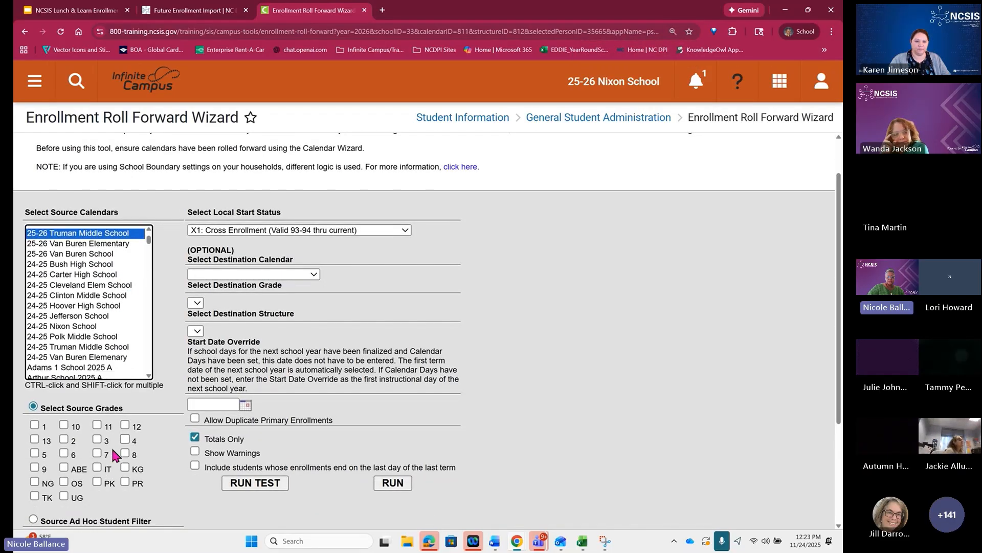
{"action": "left_click", "coordinate": [125, 452]}
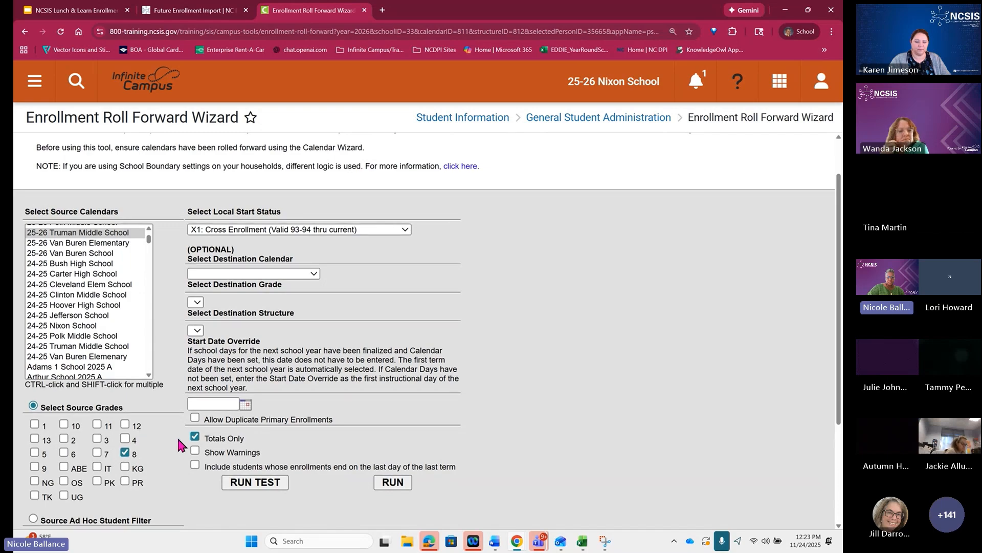
Include the Primary source service type and set the source structure to Main.
{"action": "scroll", "coordinate": [182, 440], "scroll_direction": "down", "scroll_amount": 3}
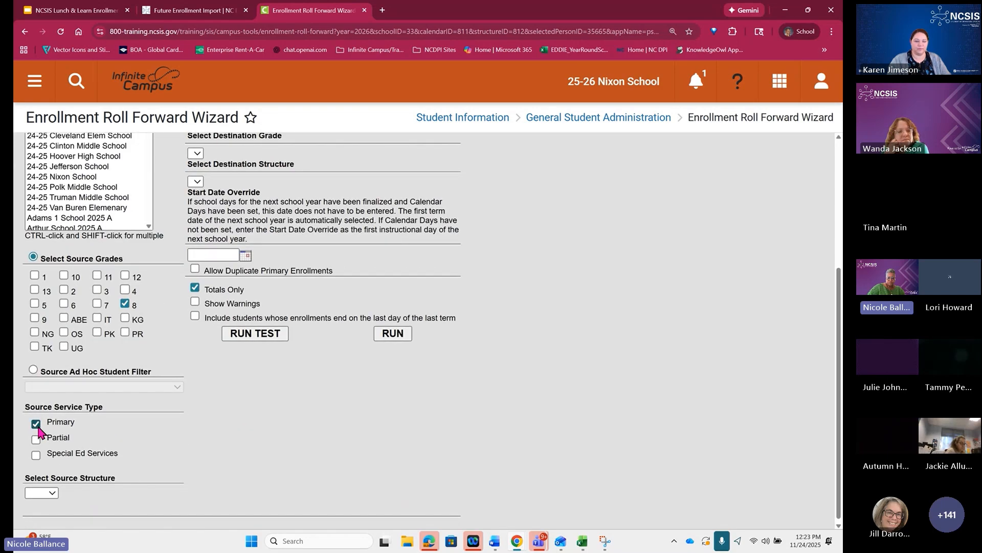
{"action": "left_click", "coordinate": [52, 493]}
{"action": "left_click", "coordinate": [38, 509]}
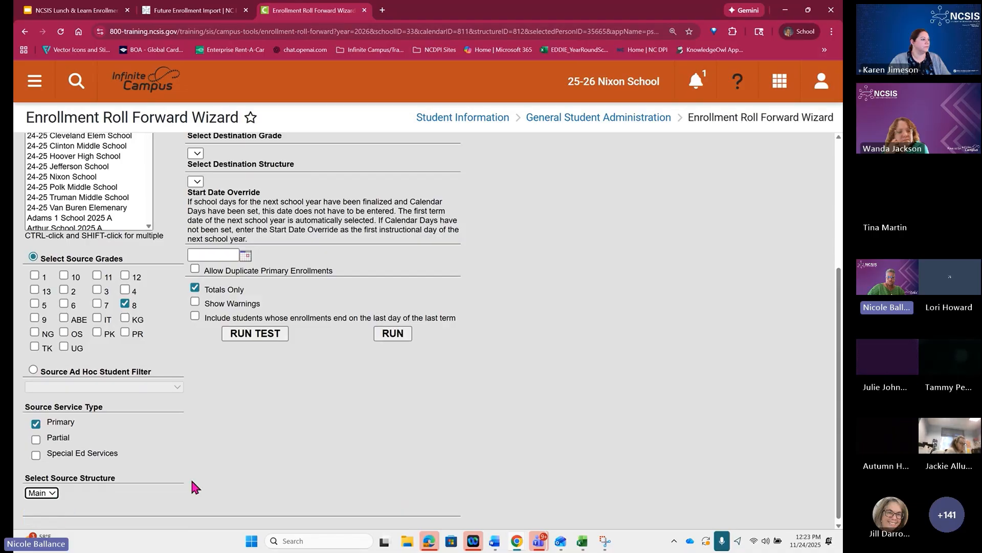
Set the local start status to E1: Init enroll - this year (Valid 93-94 thru current).
{"action": "scroll", "coordinate": [289, 452], "scroll_direction": "up", "scroll_amount": 3}
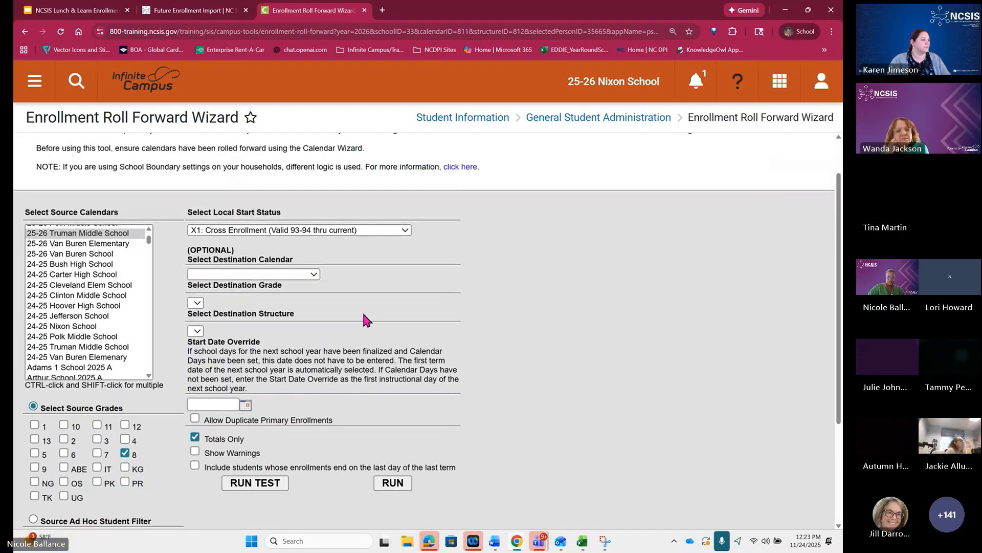
{"action": "left_click", "coordinate": [307, 229]}
{"action": "left_click", "coordinate": [285, 273]}
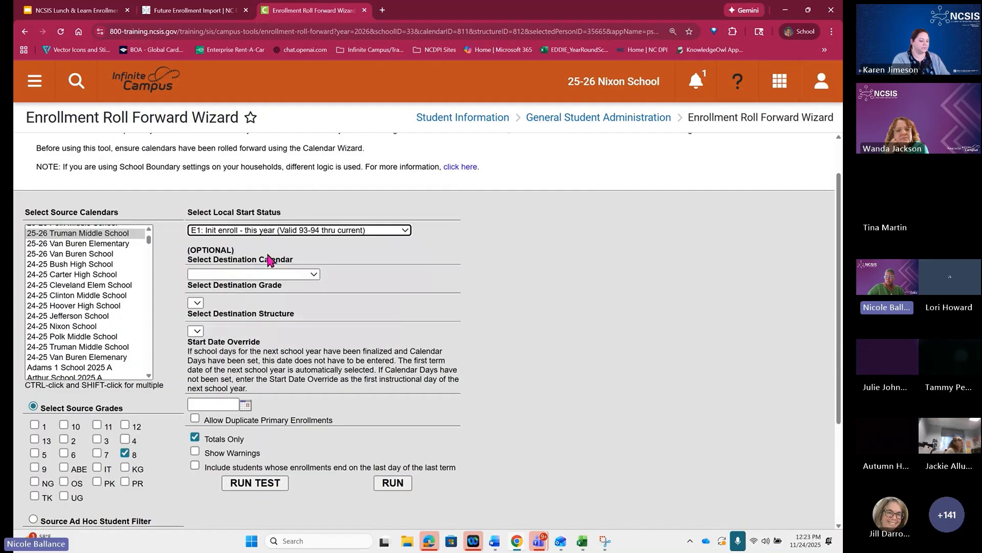
{"action": "double_click", "coordinate": [209, 250]}
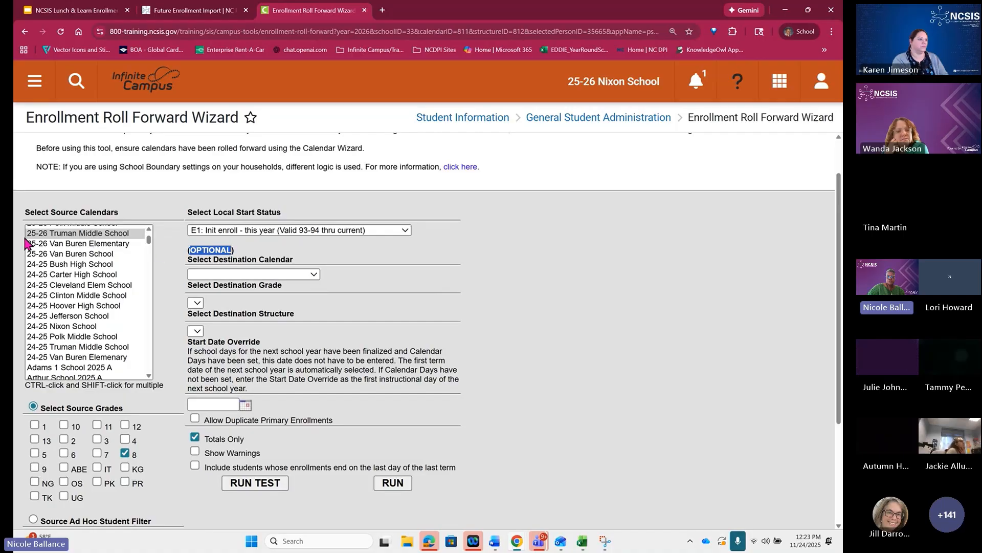
Keep 25-26 Truman Middle School as the source calendar and set the optional destination calendar to 26-27 Nixon School.
{"action": "left_click", "coordinate": [315, 275]}
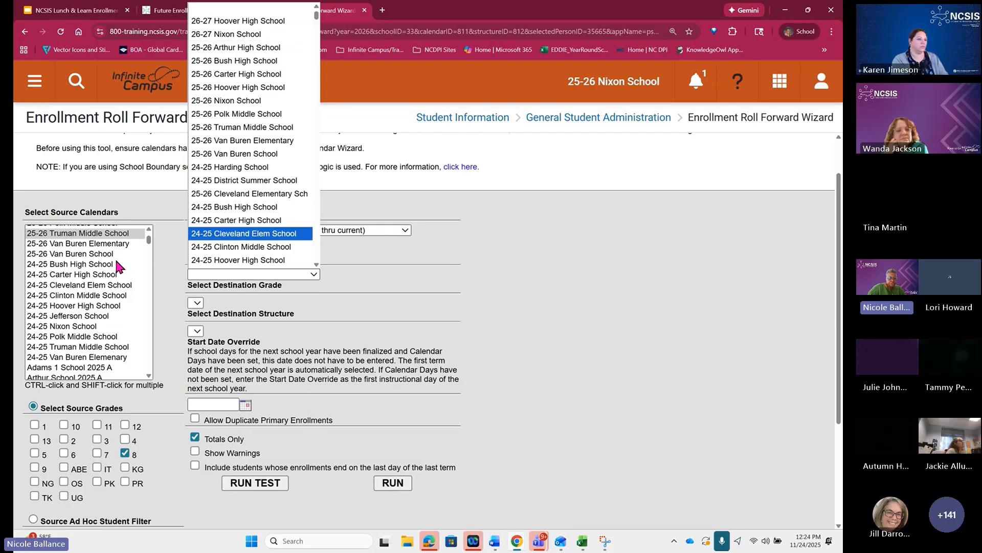
{"action": "scroll", "coordinate": [117, 266], "scroll_direction": "up", "scroll_amount": 2}
{"action": "scroll", "coordinate": [121, 279], "scroll_direction": "up", "scroll_amount": 2}
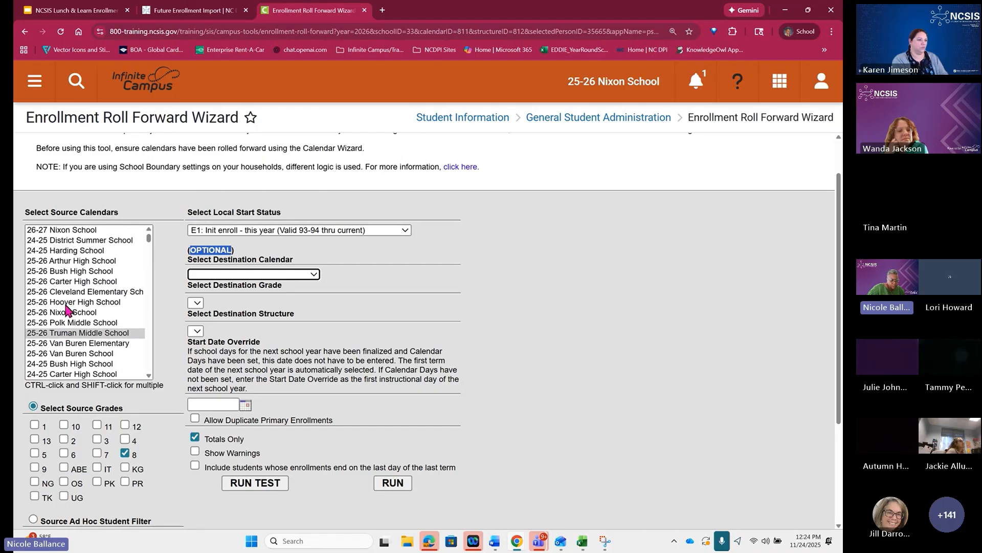
{"action": "scroll", "coordinate": [57, 336], "scroll_direction": "up", "scroll_amount": 1}
{"action": "left_click", "coordinate": [51, 343]}
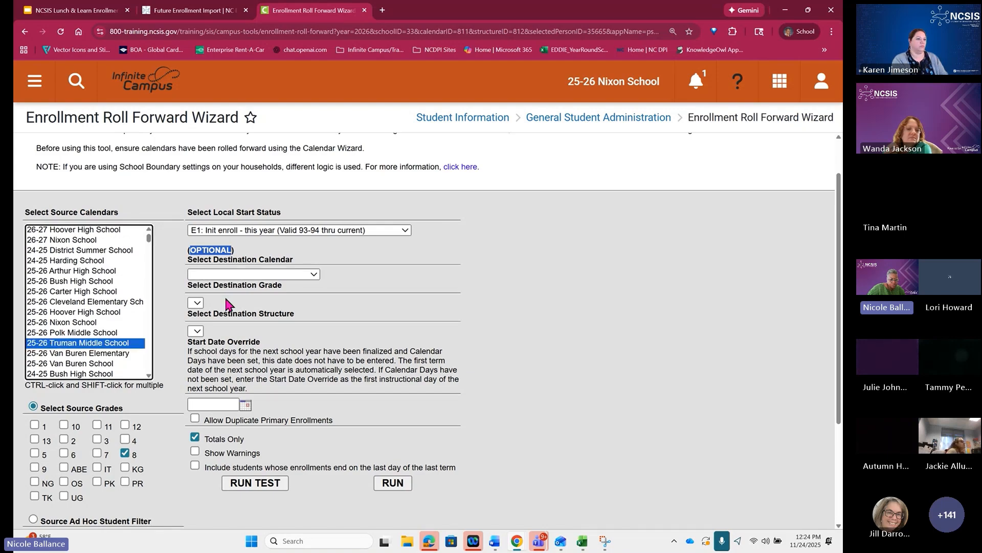
{"action": "left_click", "coordinate": [313, 274]}
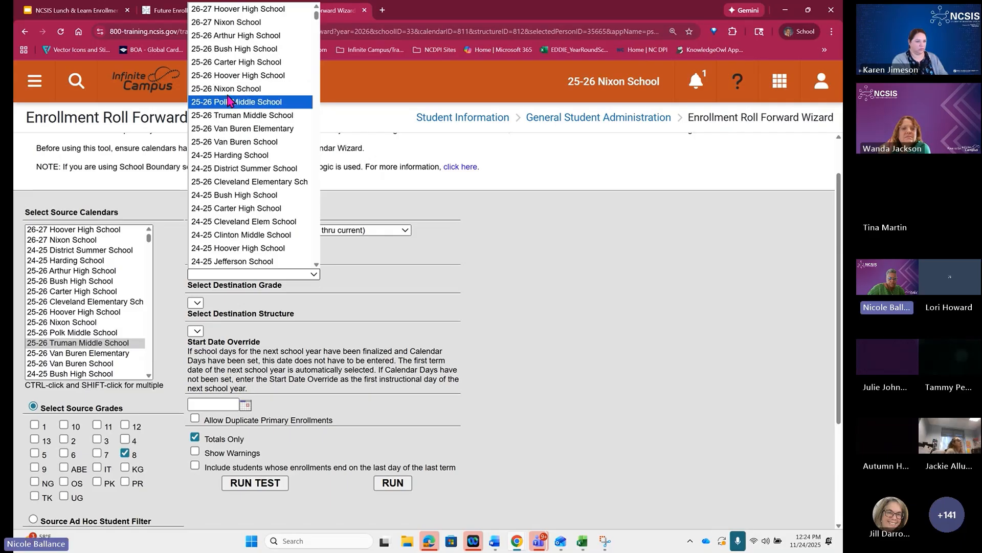
{"action": "left_click", "coordinate": [223, 23]}
{"action": "scroll", "coordinate": [554, 344], "scroll_direction": "down", "scroll_amount": 1}
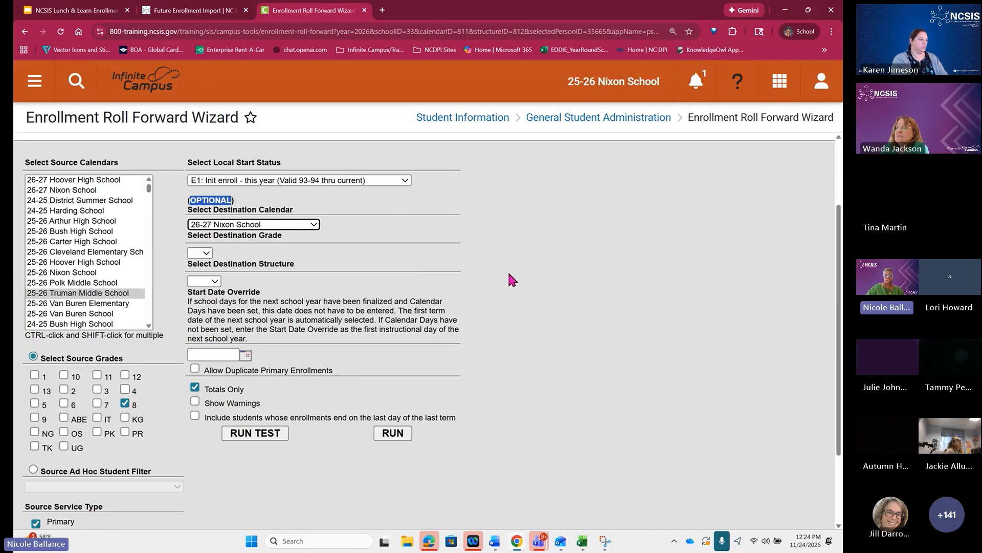
{"action": "left_click", "coordinate": [544, 229]}
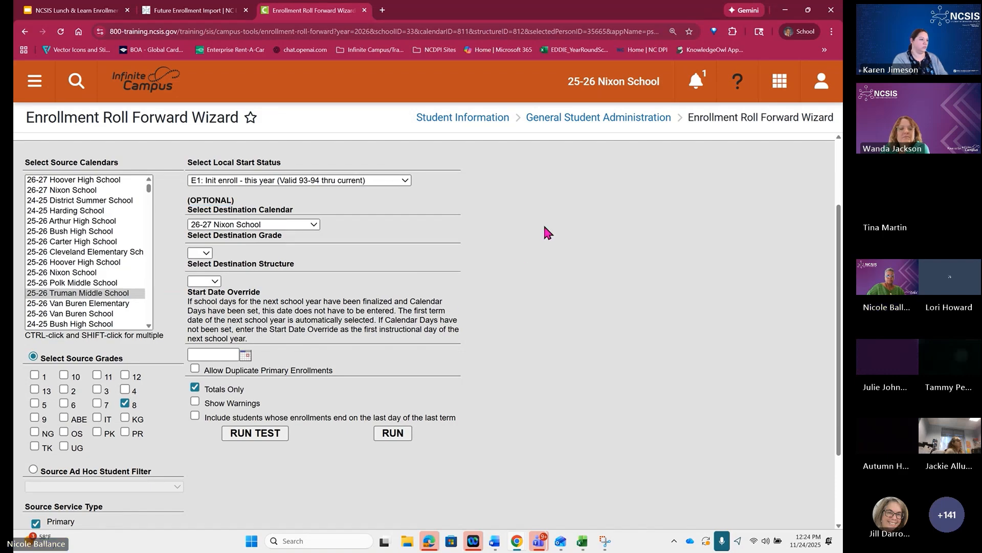
Close the Enrollment Roll Forward Wizard page and switch to the NCSIS Lunch & Learn Enrollment Roll Forward presentation in Google Slides.
{"action": "left_click", "coordinate": [364, 10]}
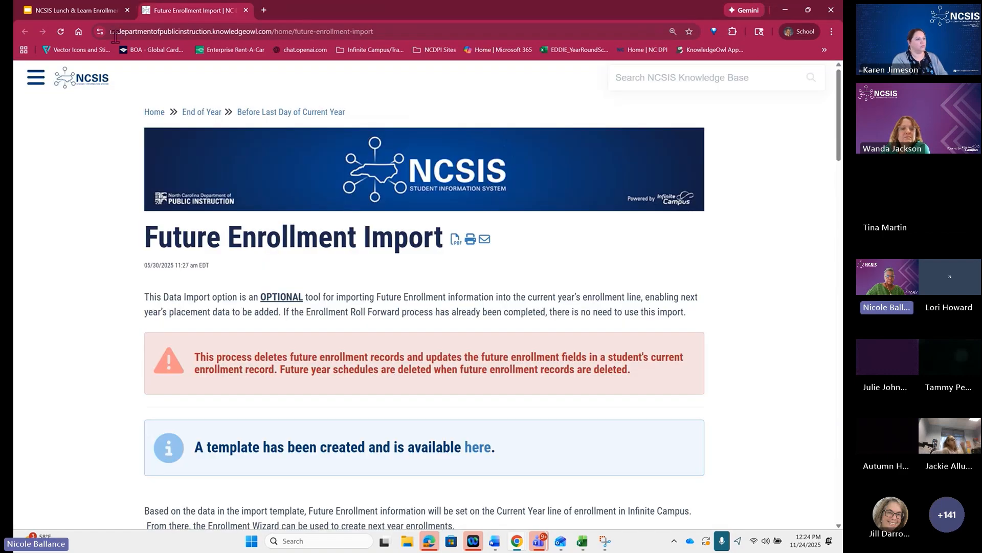
{"action": "left_click", "coordinate": [102, 12]}
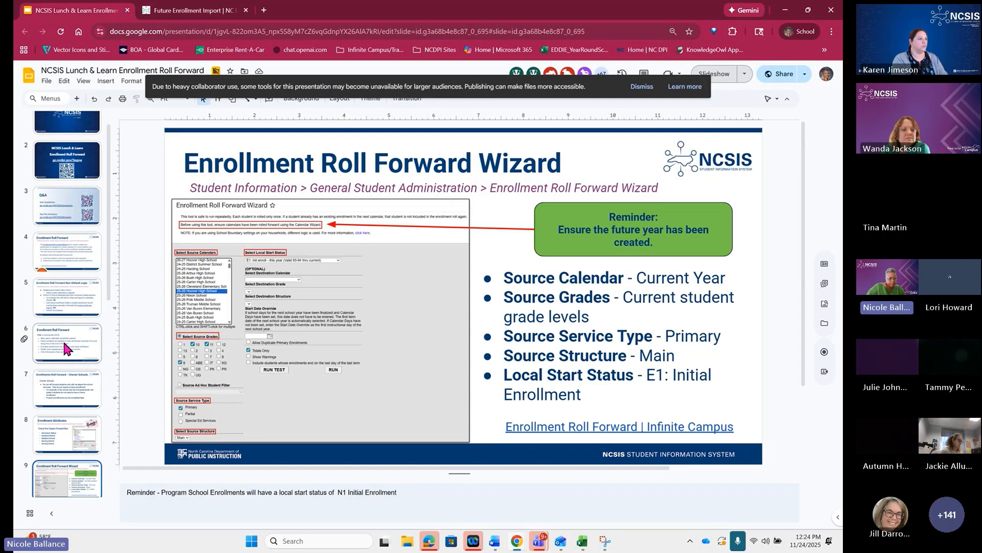
Go to slide 12, Enrollment Roll Forward - Things to Know, and start the slideshow from it.
{"action": "scroll", "coordinate": [77, 345], "scroll_direction": "down", "scroll_amount": 3}
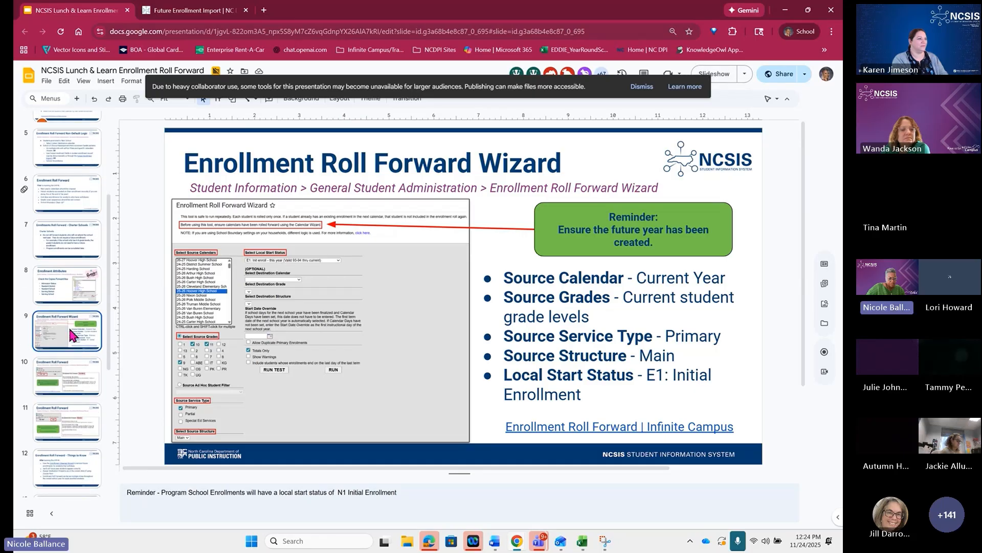
{"action": "left_click", "coordinate": [64, 376]}
{"action": "left_click", "coordinate": [59, 405]}
{"action": "scroll", "coordinate": [60, 407], "scroll_direction": "down", "scroll_amount": 1}
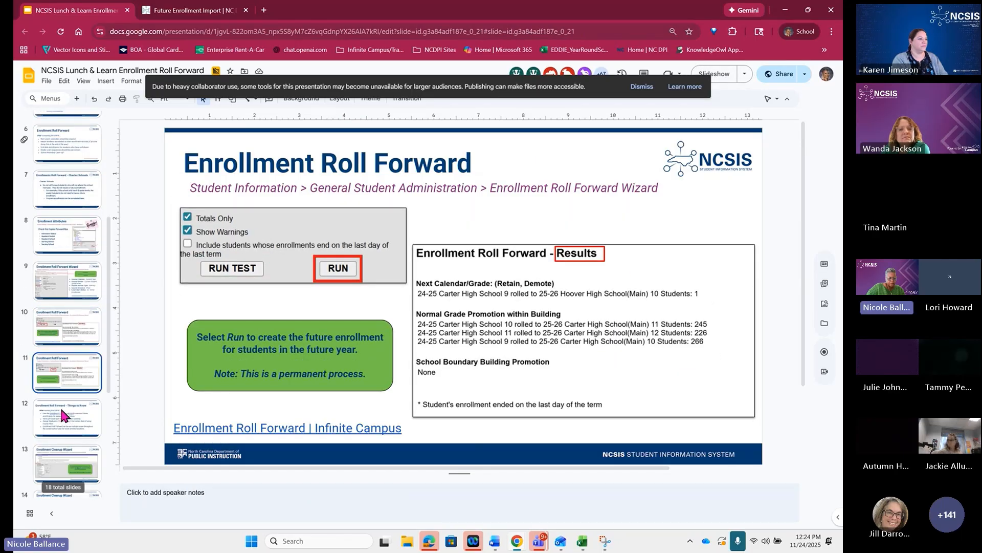
{"action": "left_click", "coordinate": [60, 406]}
{"action": "scroll", "coordinate": [60, 406], "scroll_direction": "down", "scroll_amount": 1}
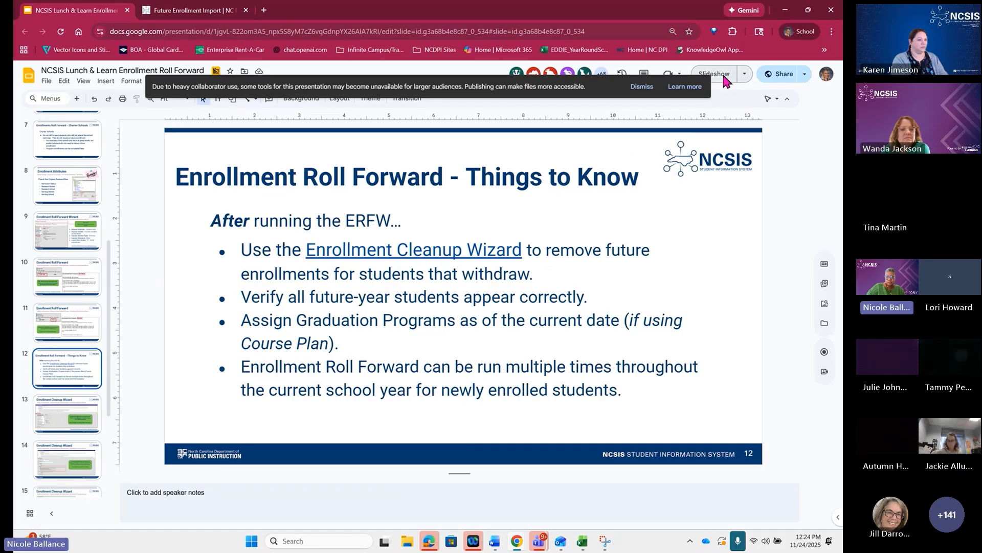
{"action": "left_click", "coordinate": [726, 79]}
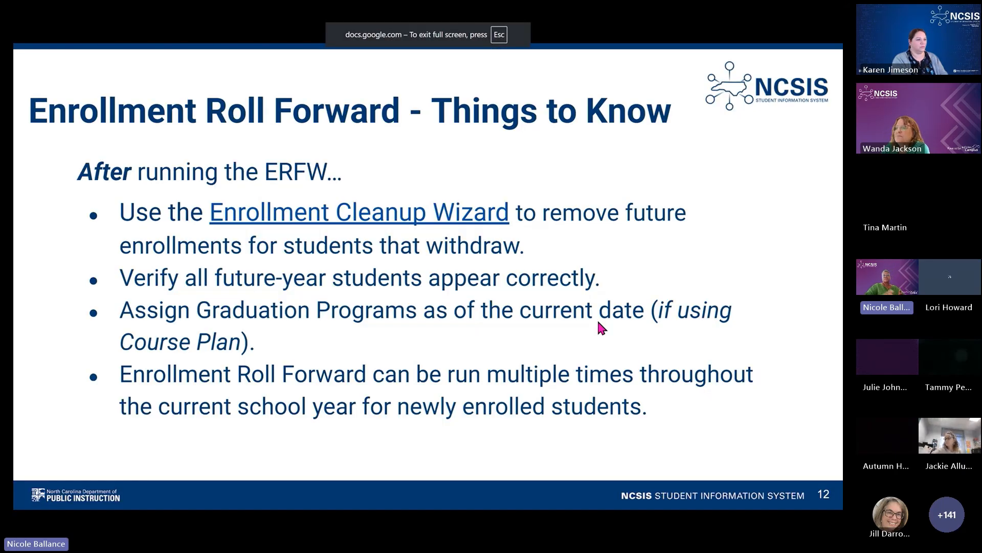